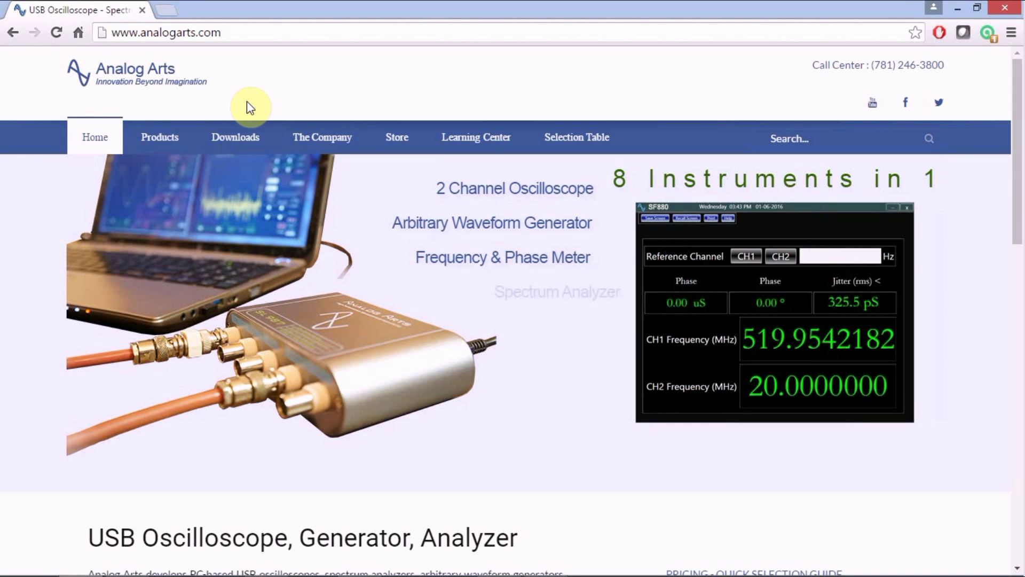
- Download the Analog Arts IP Version installer package from the Demo Application Software page
mouse_move(235, 137)
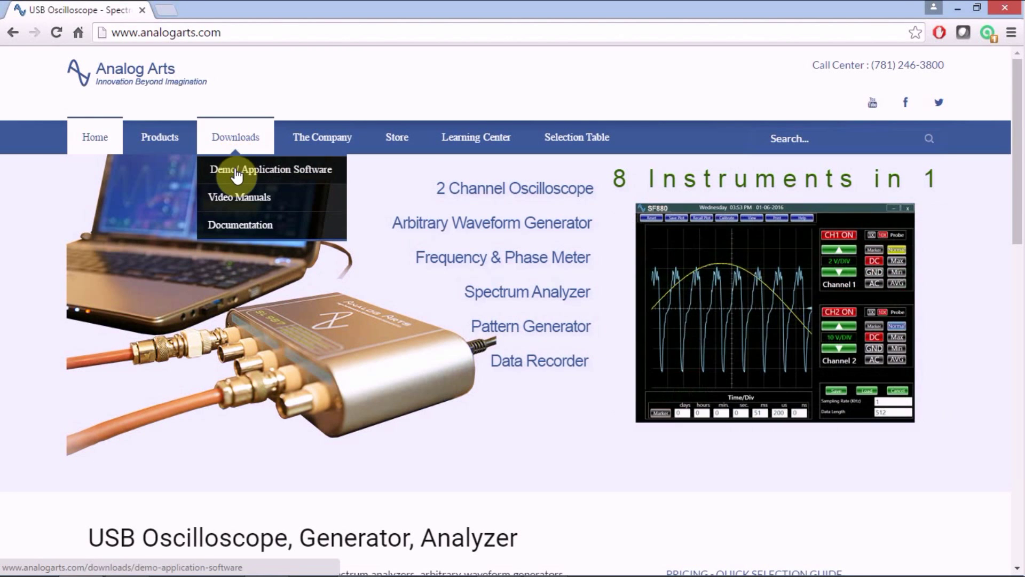
left_click(235, 174)
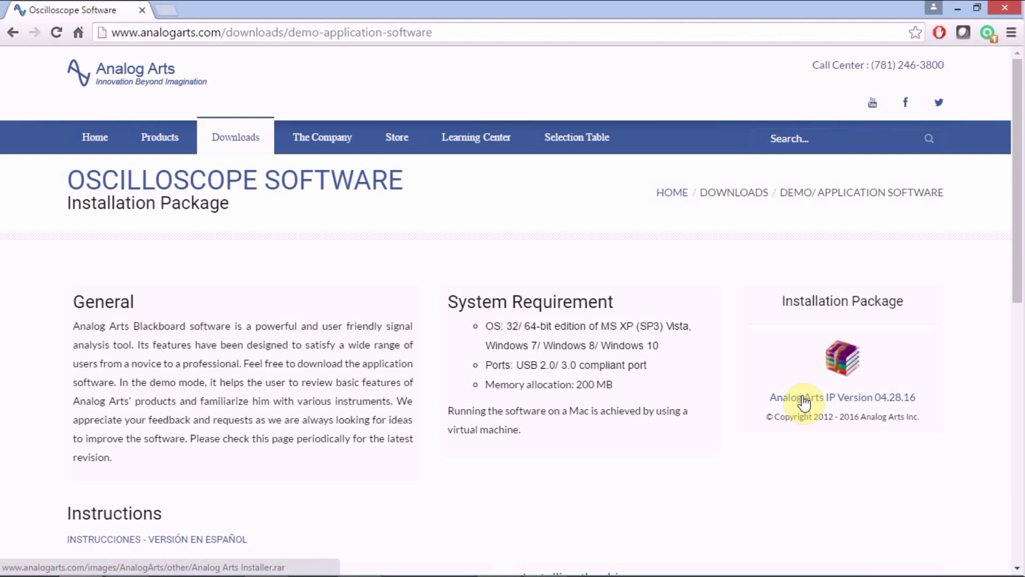
left_click(804, 403)
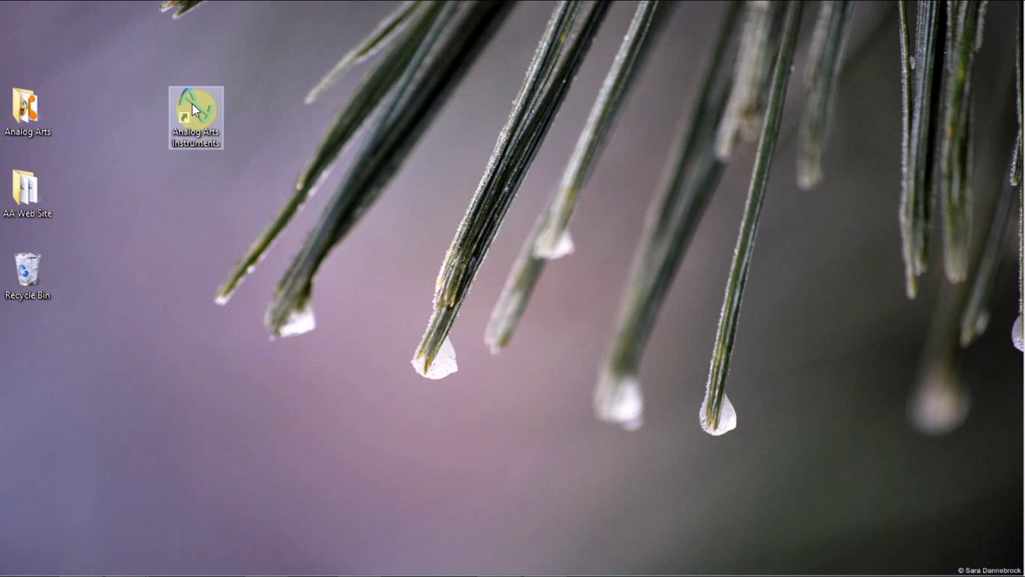
- Start the SF880 analyzer from the Analog Arts Instruments desktop shortcut
double_click(191, 104)
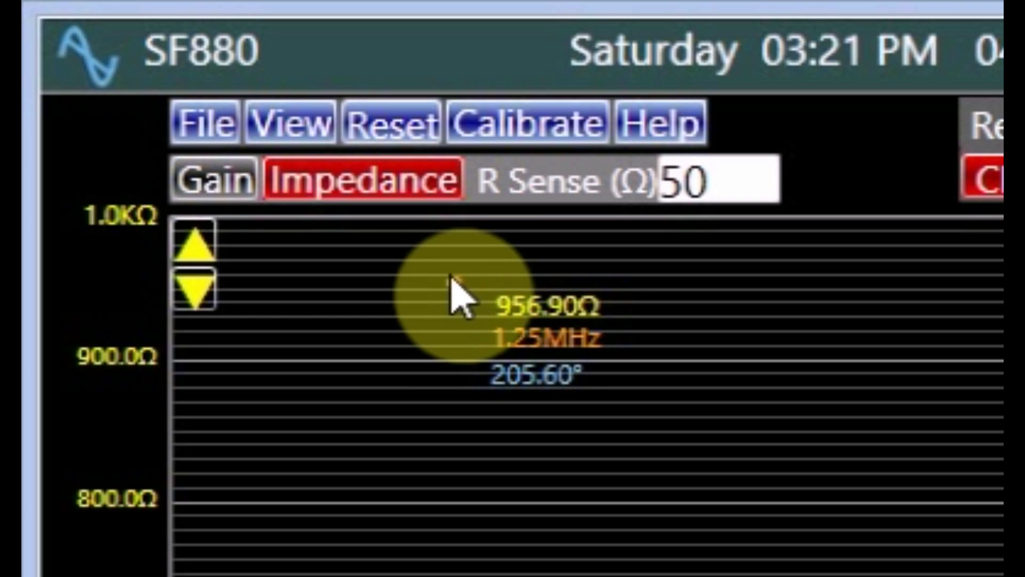
- Change the SF880 measurement from Impedance to Gain, plotting in dB
left_click(237, 183)
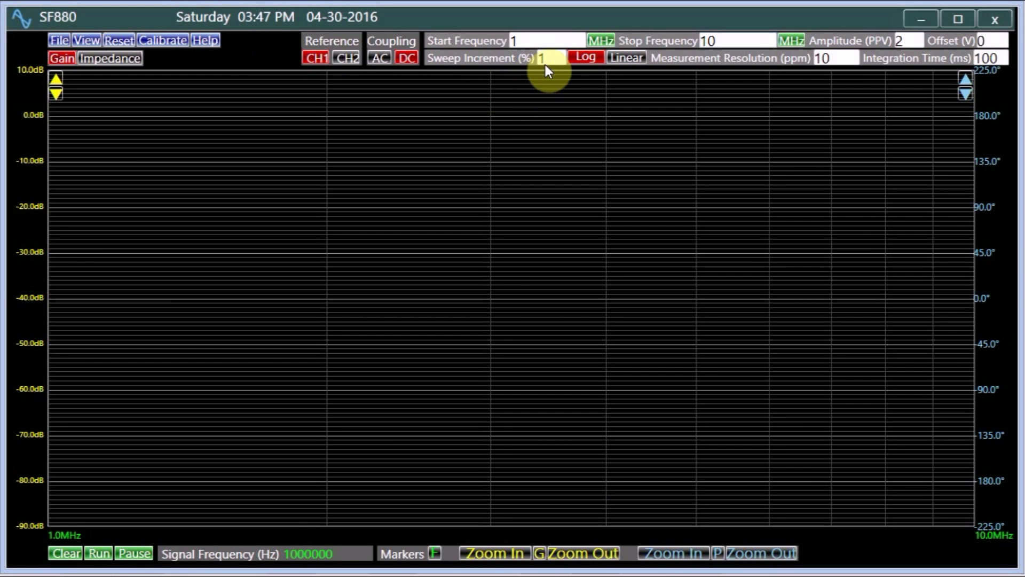
- Configure a 0.5% linear sweep starting at 100 KHz and stopping at 7 MHz
double_click(540, 59)
type("0.5")
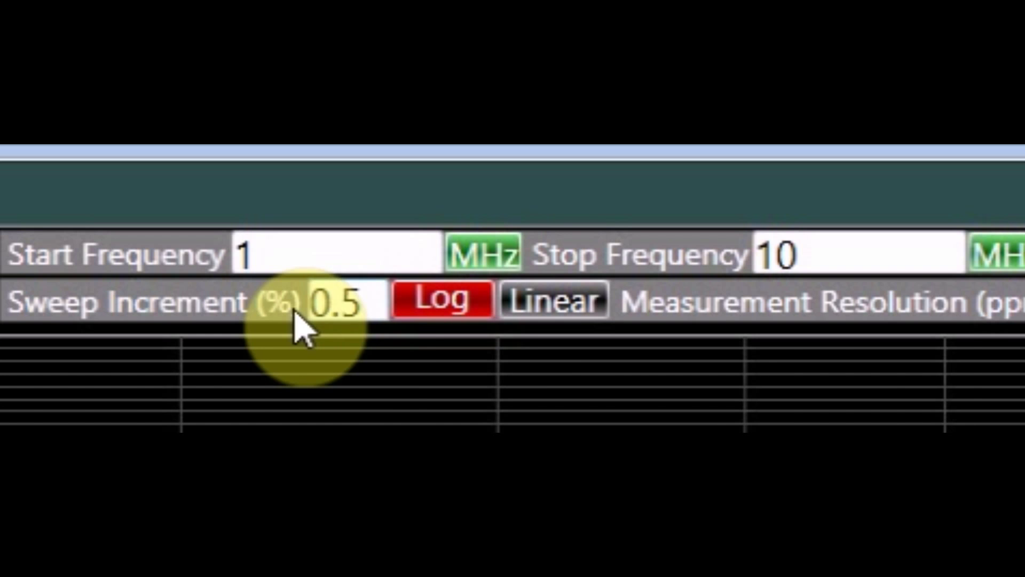
left_click(533, 299)
left_click(458, 256)
left_click(458, 257)
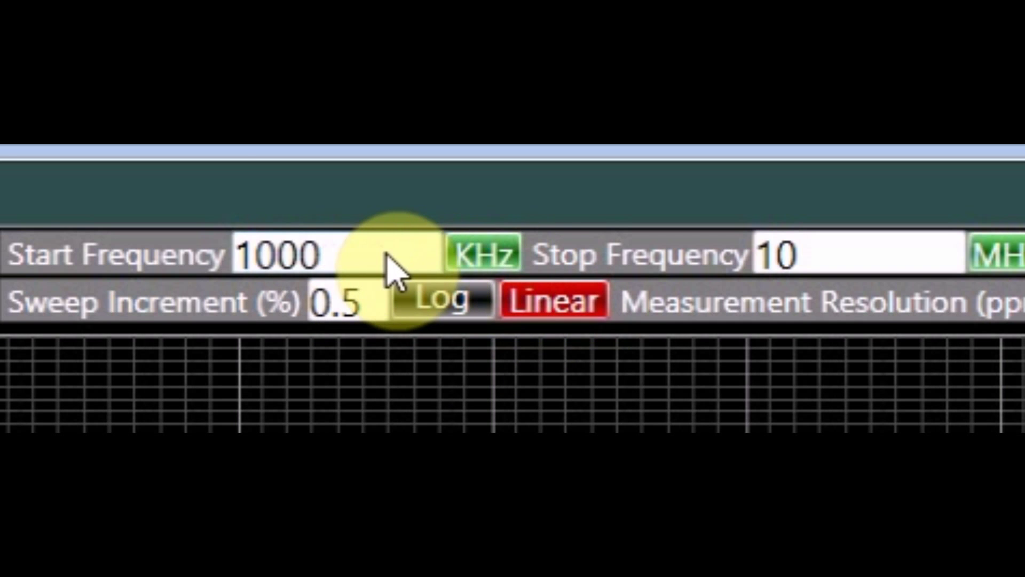
left_click(389, 263)
key("BackSpace")
left_click(843, 264)
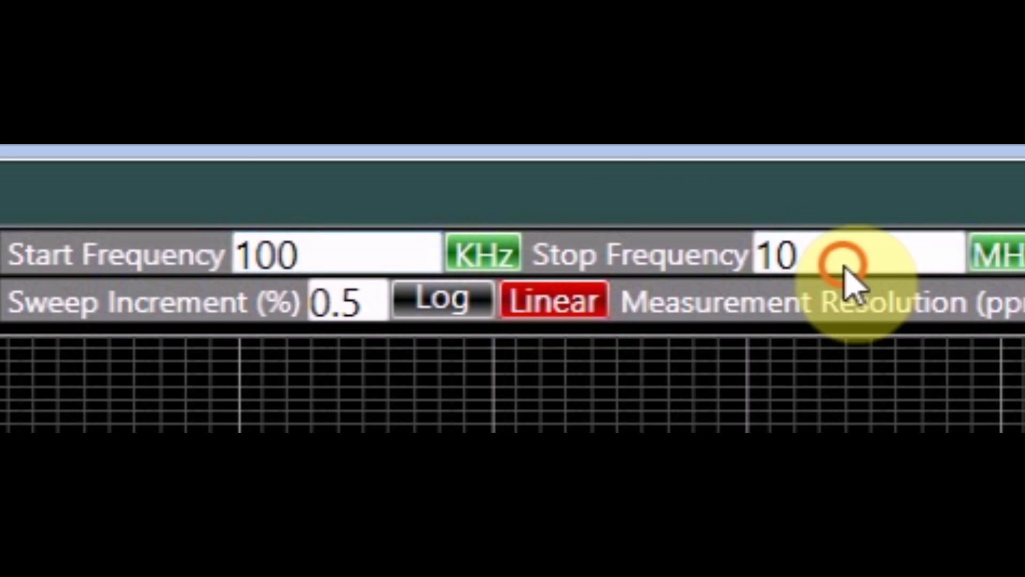
left_click_drag(844, 265, 737, 293)
type("7")
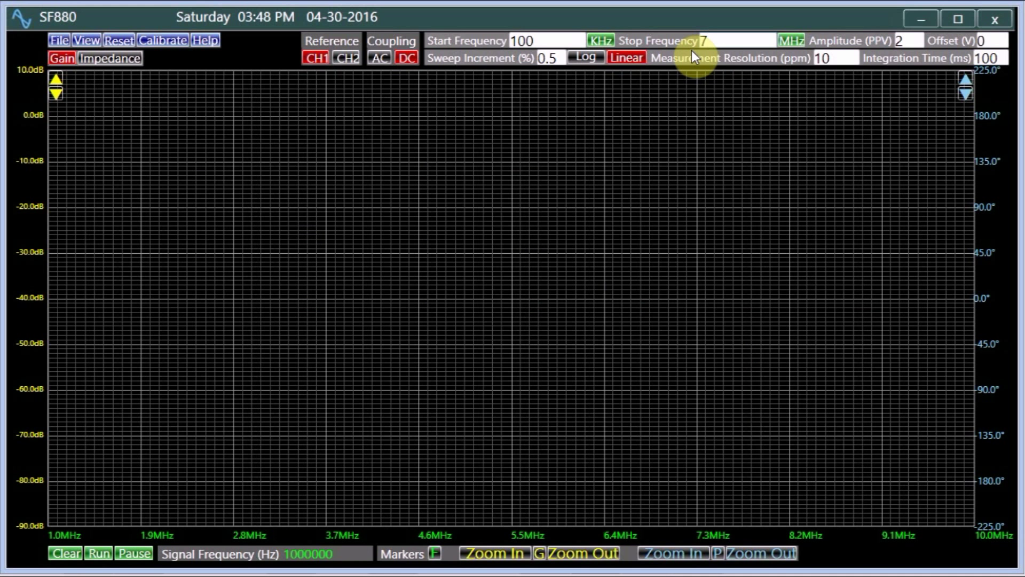
- Run the gain and phase sweep across 100 KHz to 7 MHz
left_click(100, 555)
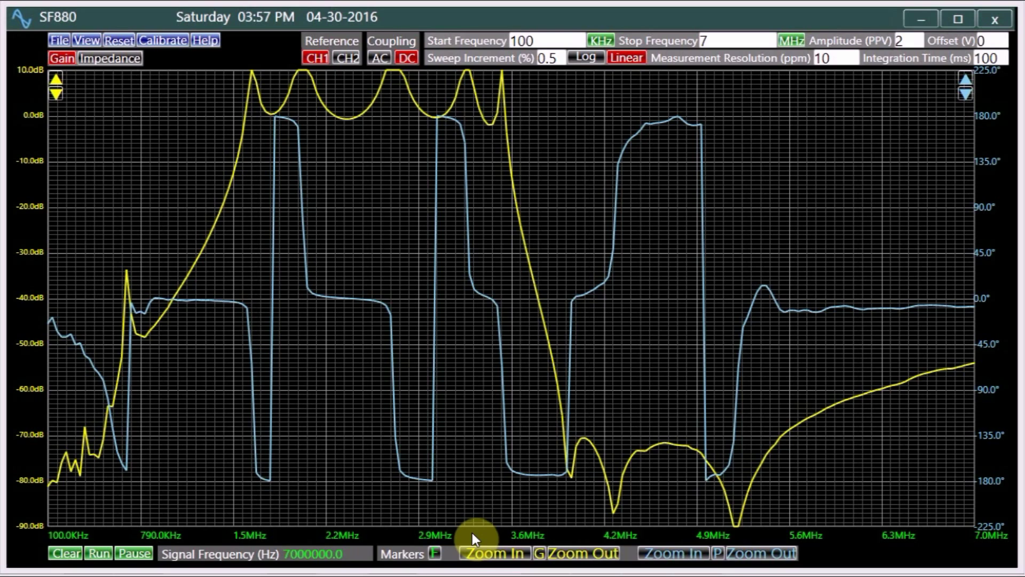
- Zoom the gain and phase axes in vertically, then back out
left_click(475, 550)
left_click(475, 550)
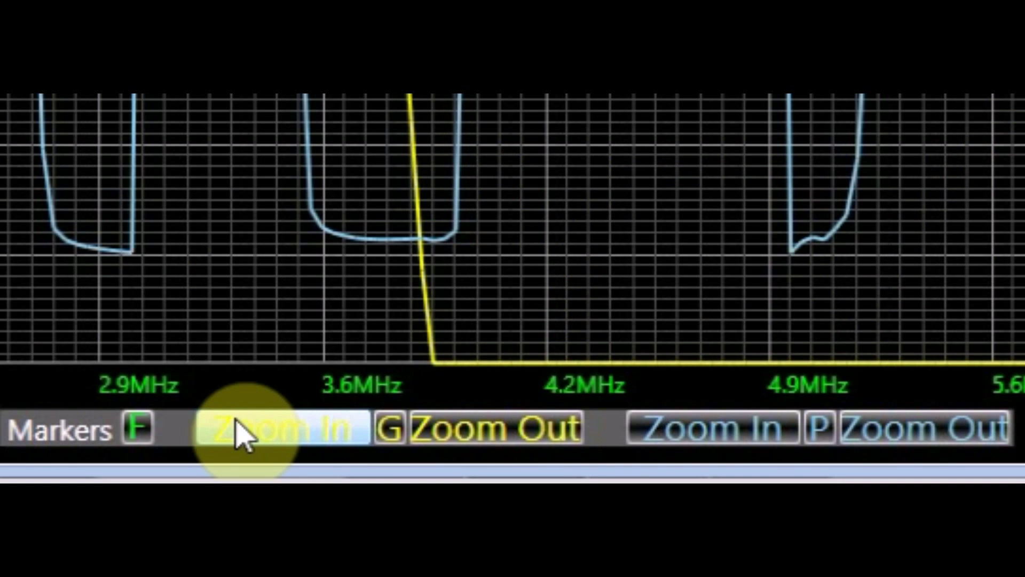
left_click(680, 437)
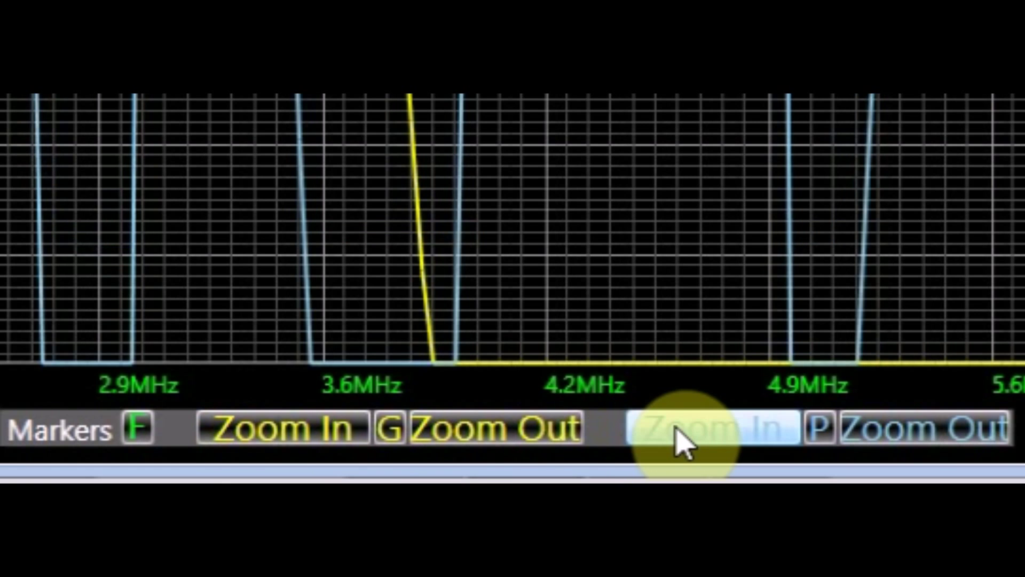
left_click(676, 428)
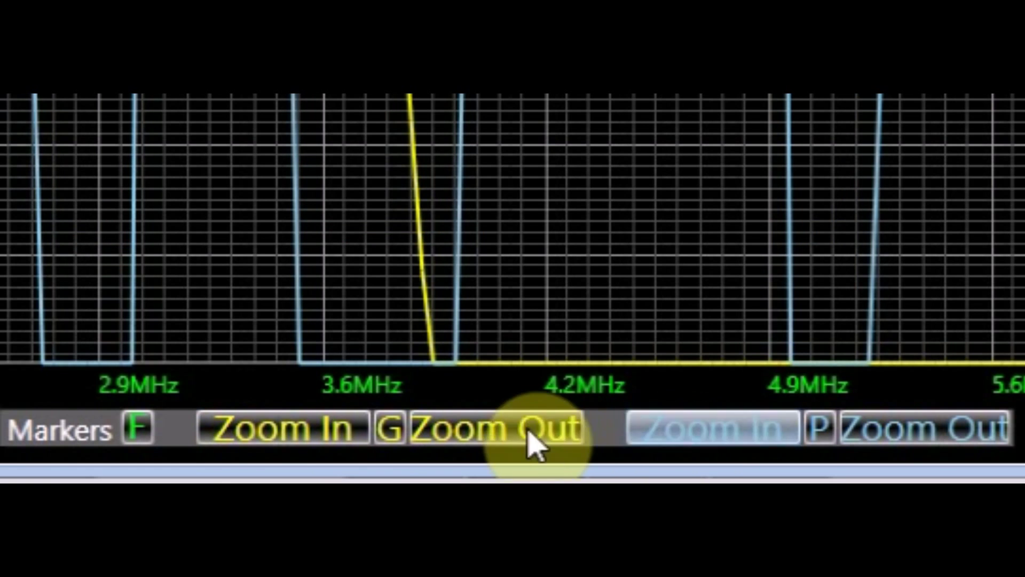
left_click(483, 426)
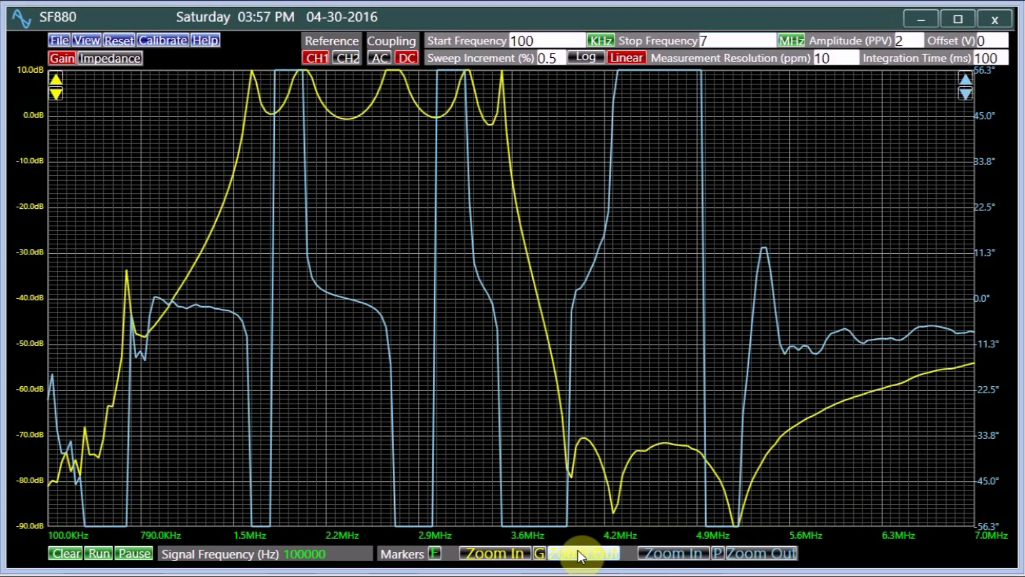
left_click(749, 553)
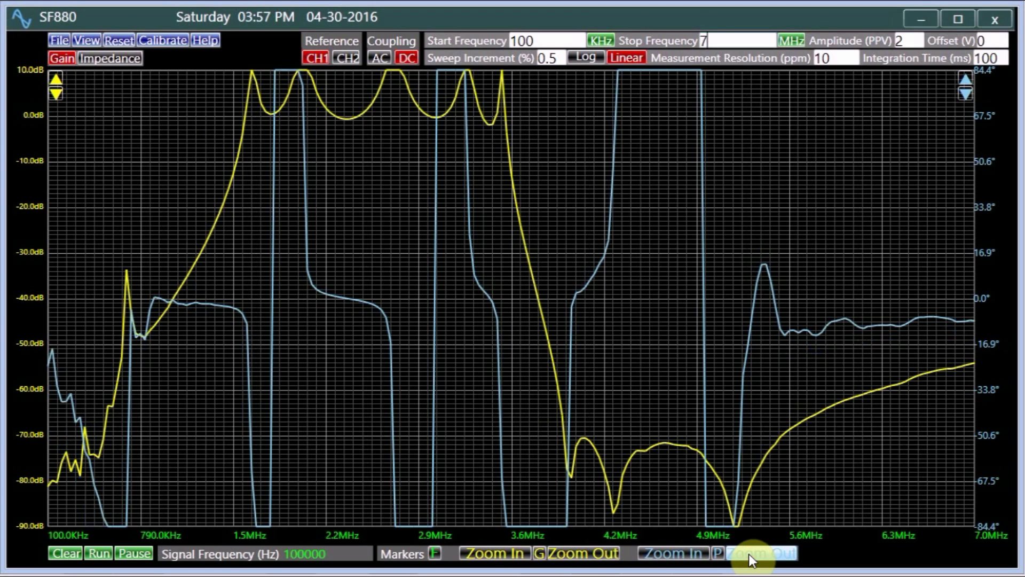
- Shift the gain scale so it spans 40 dB down to -60 dB
left_click(57, 80)
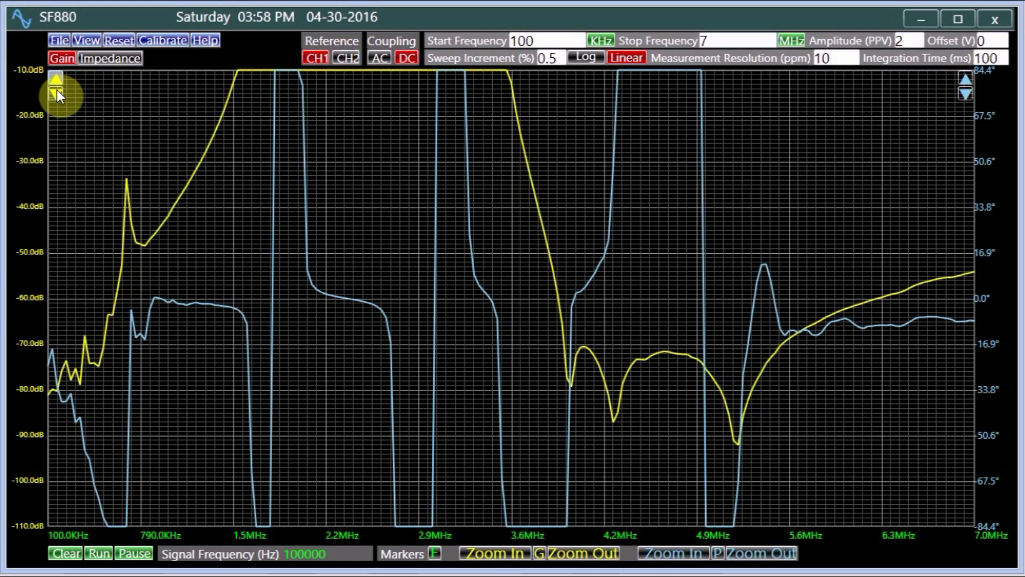
left_click(57, 90)
left_click(56, 91)
left_click(56, 91)
left_click(57, 91)
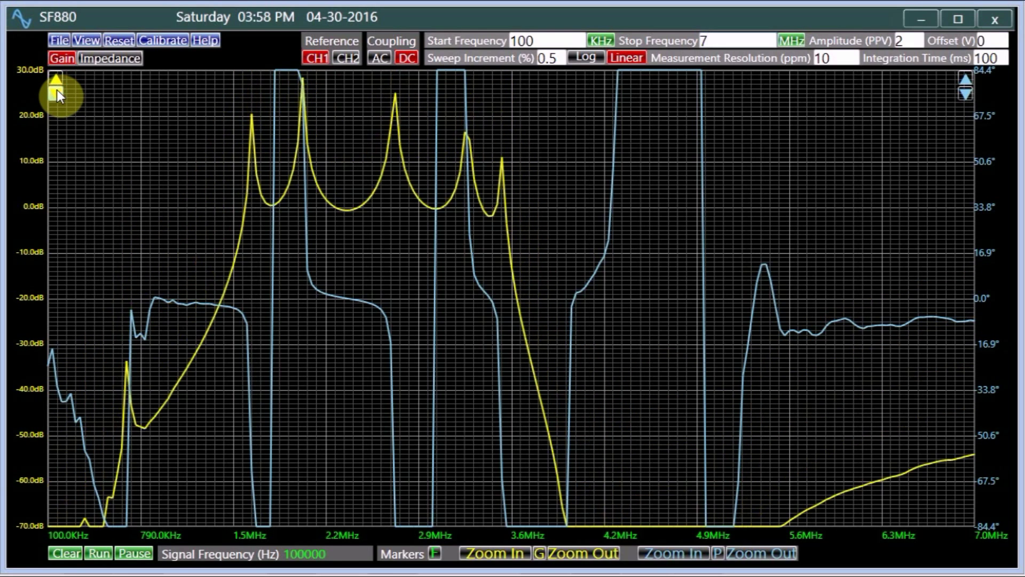
left_click(57, 92)
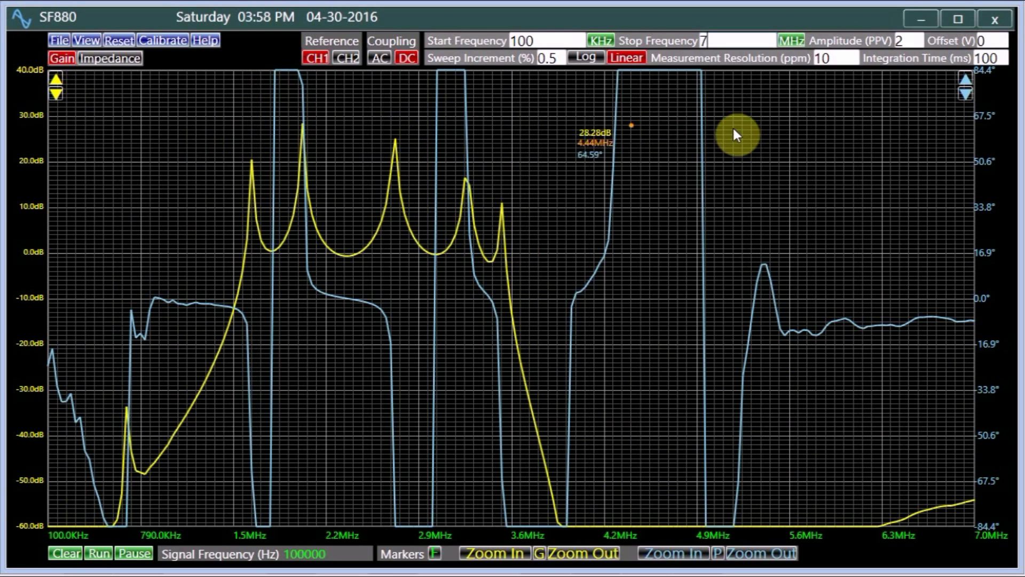
- Step the phase scale down three steps, then back up three
left_click(966, 78)
left_click(966, 78)
left_click(966, 78)
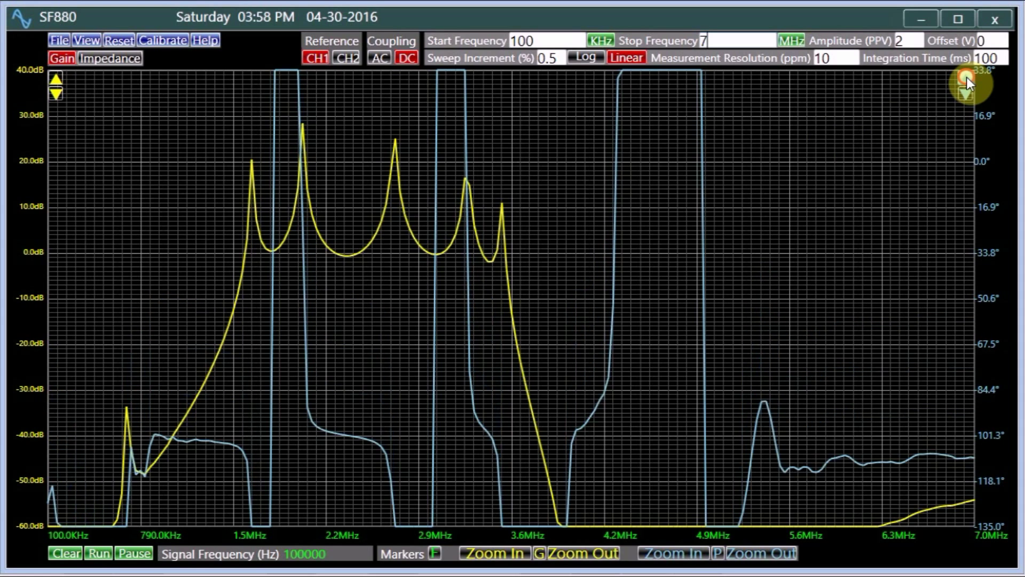
left_click(967, 95)
left_click(967, 95)
left_click(968, 95)
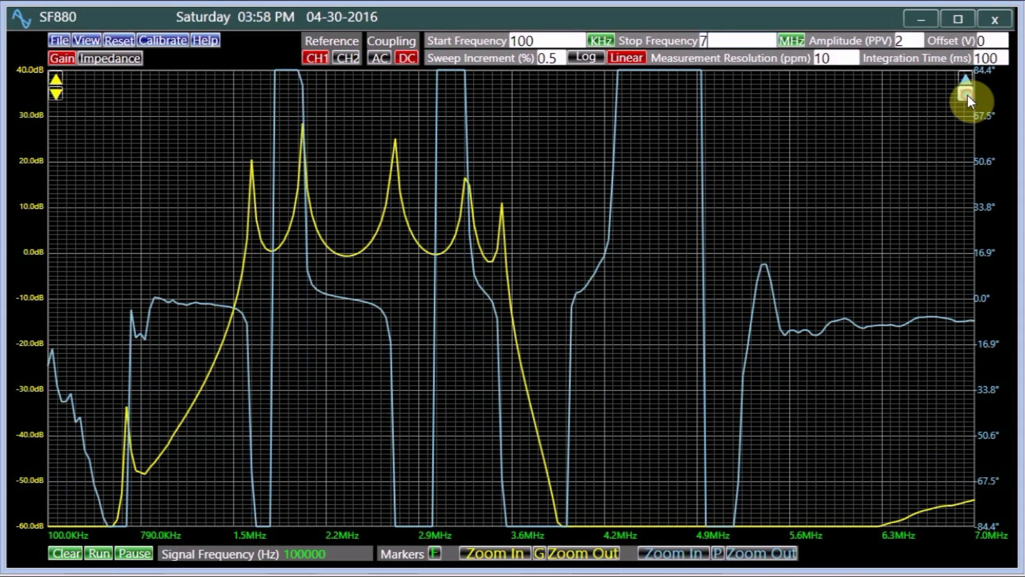
left_click(968, 96)
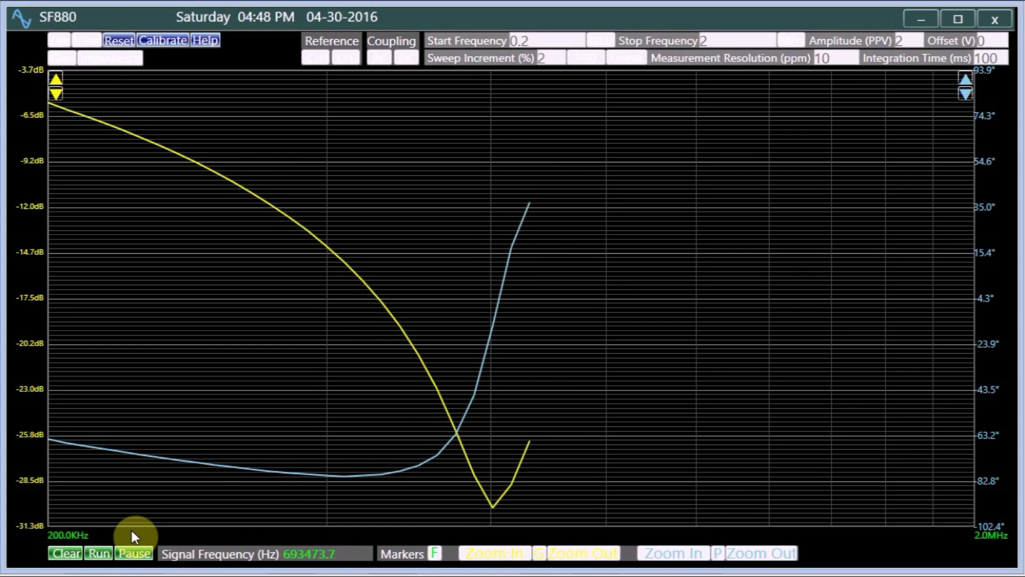
- Pause the running 0.2–2 MHz sweep, then resume it
left_click(132, 552)
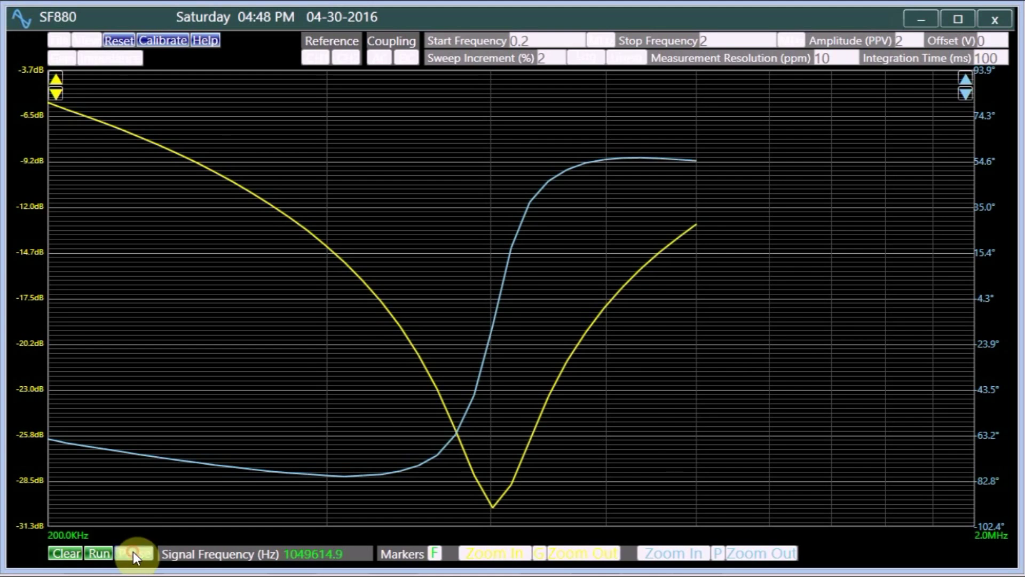
left_click(98, 552)
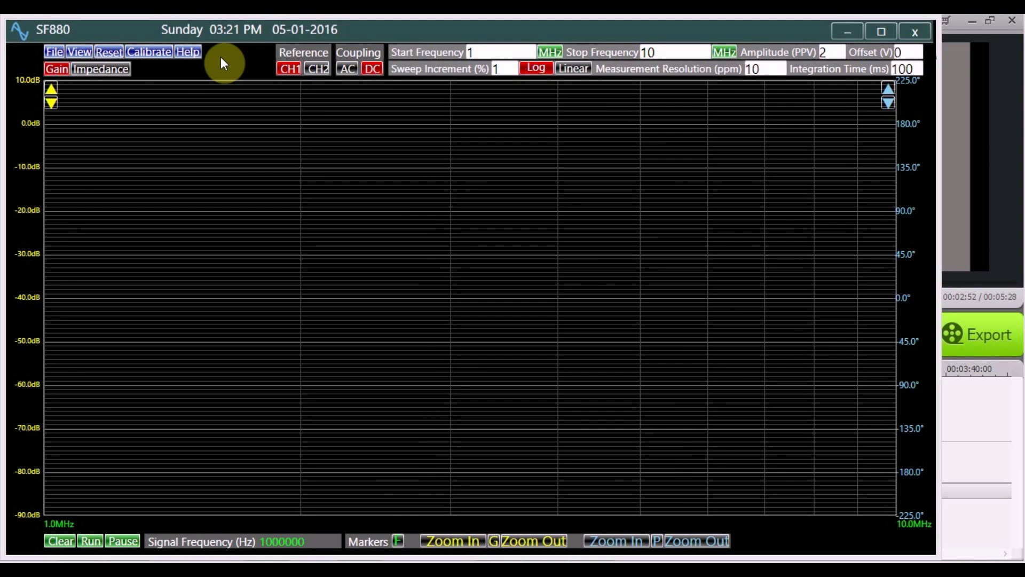
- Switch to impedance measurement with a 300 Ω sense resistor
left_click(120, 69)
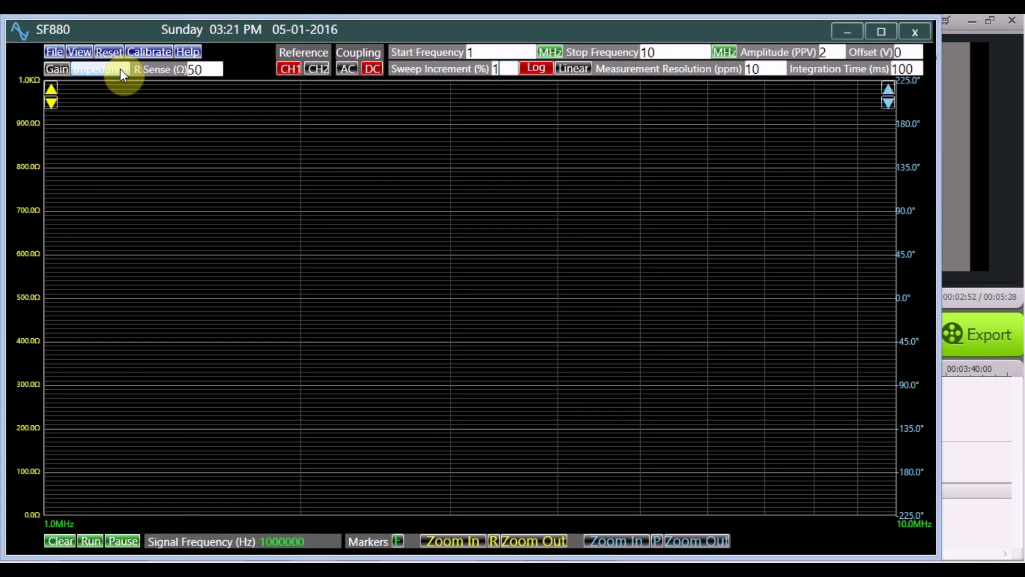
double_click(195, 70)
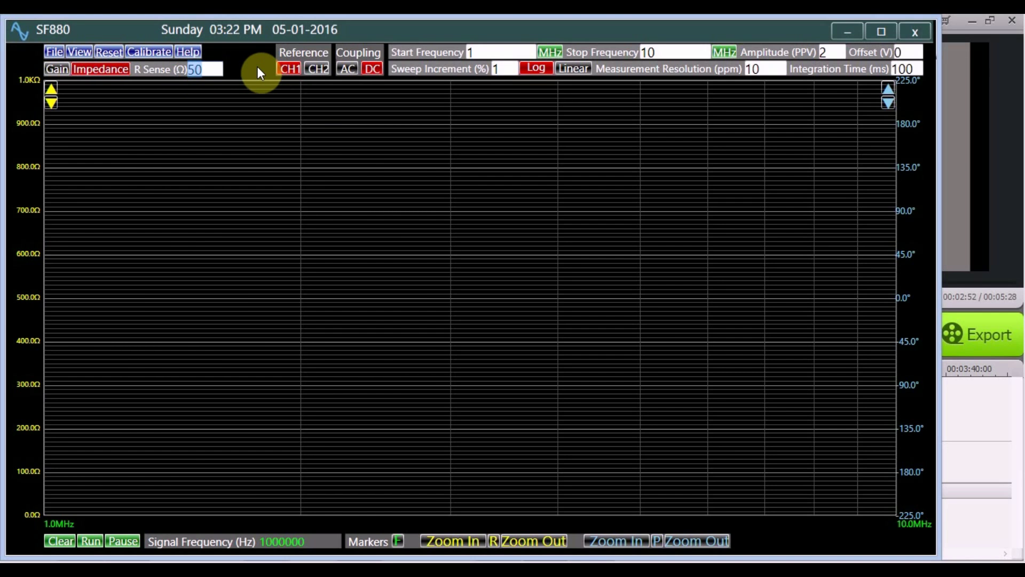
type("300")
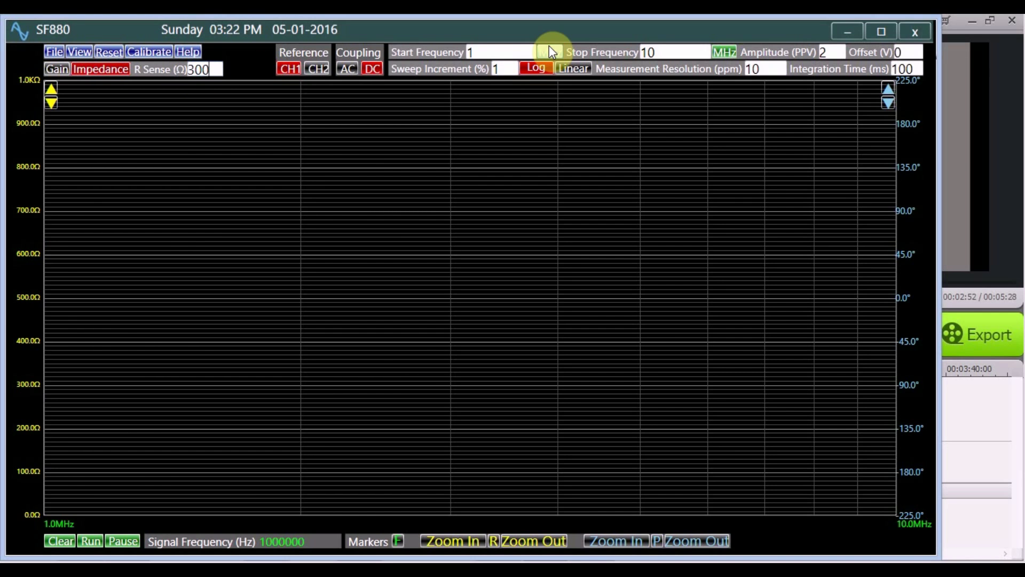
- Sweep linearly from 100 KHz to 6 MHz and run the impedance measurement
left_click(549, 50)
left_click(546, 50)
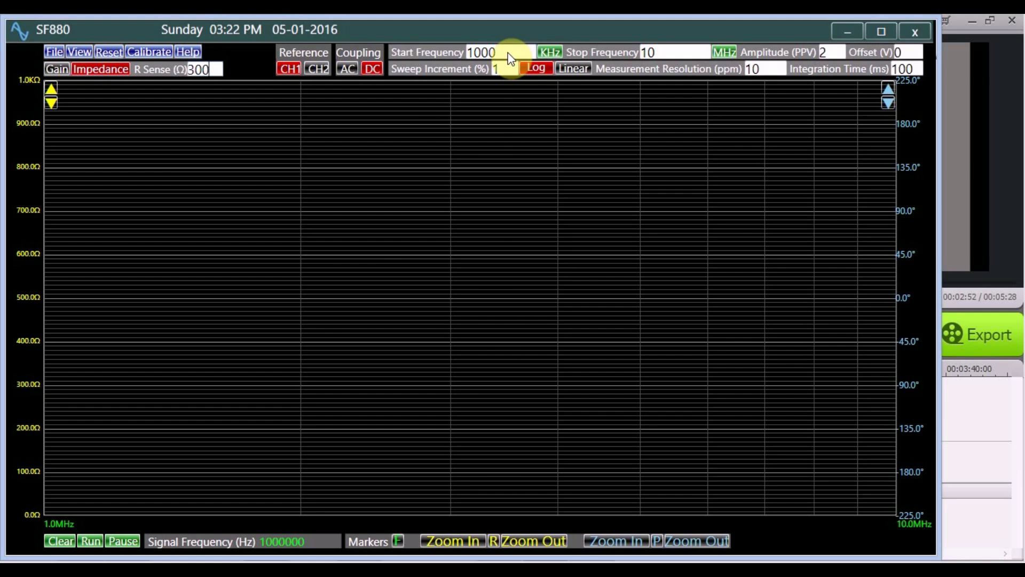
left_click(489, 55)
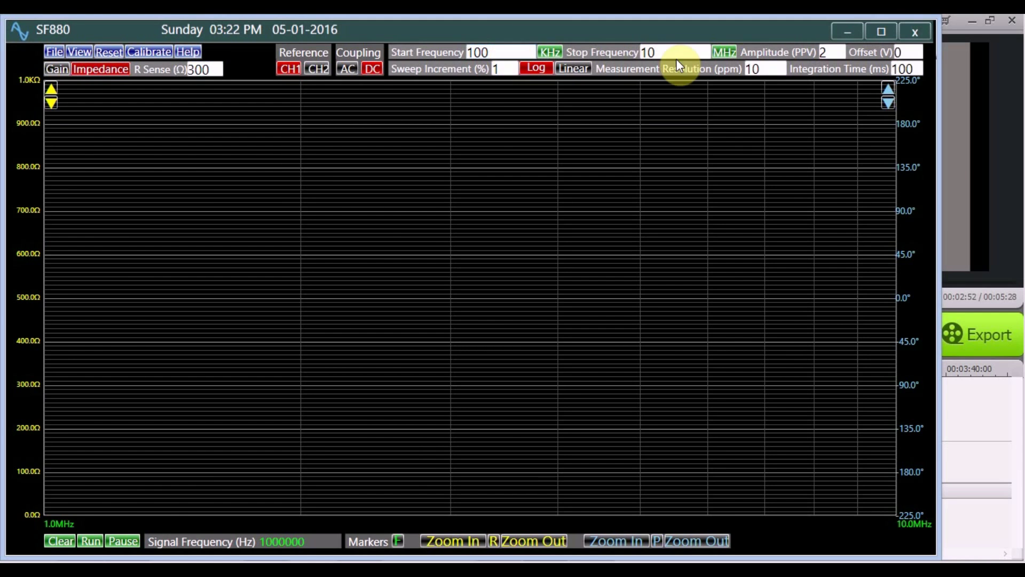
left_click_drag(679, 49, 640, 50)
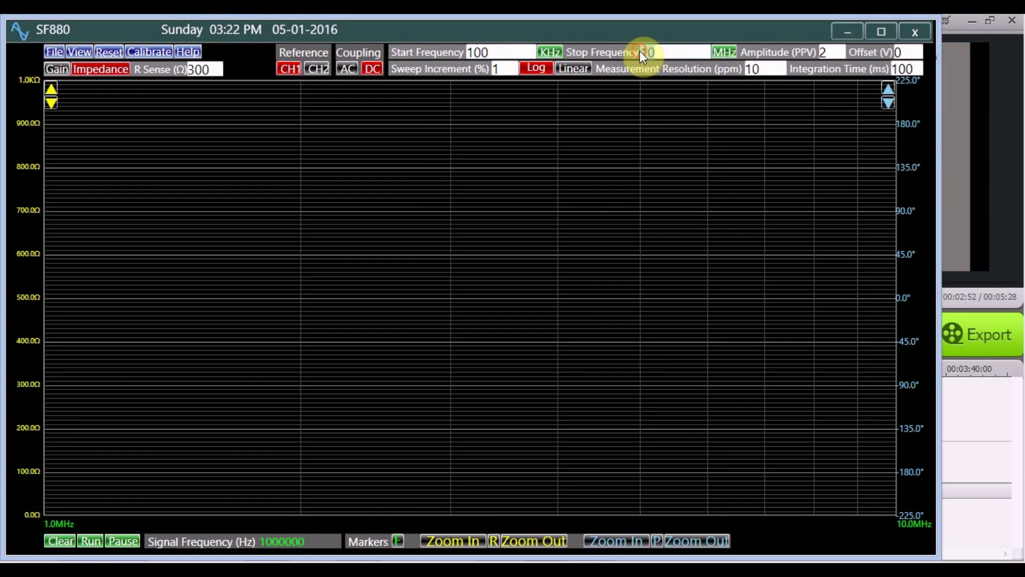
type("6")
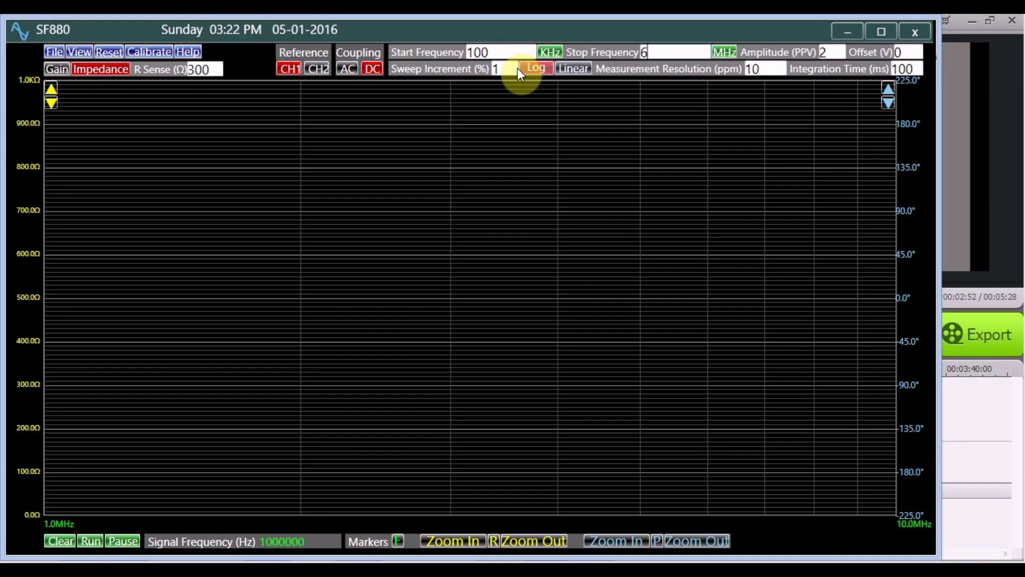
left_click_drag(516, 69, 507, 73)
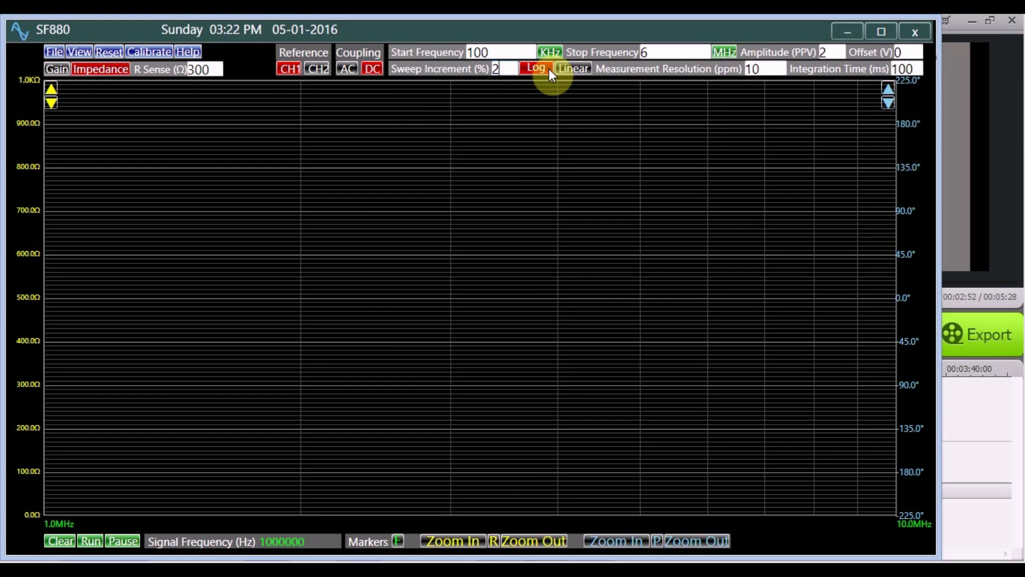
left_click(576, 69)
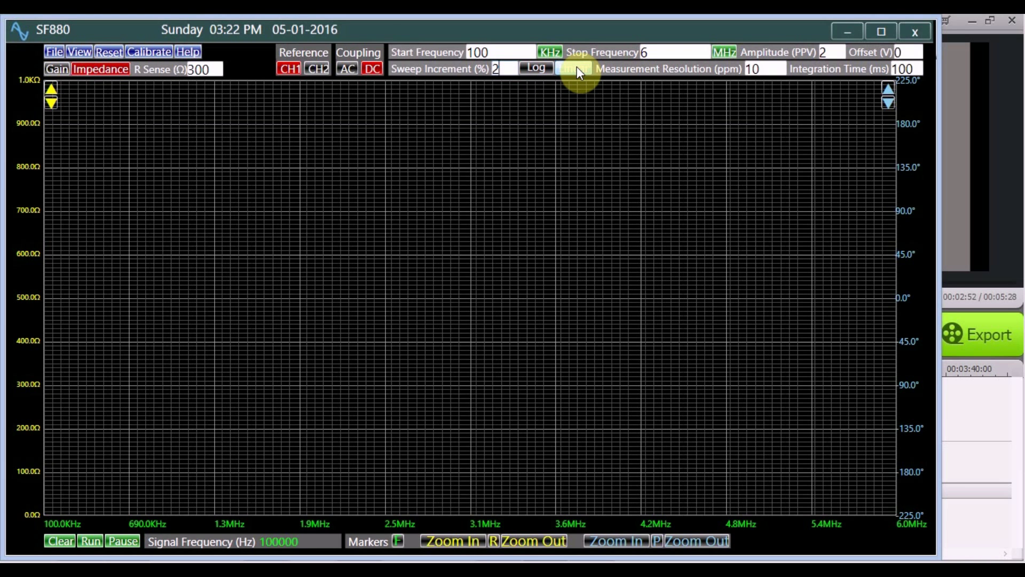
left_click(90, 541)
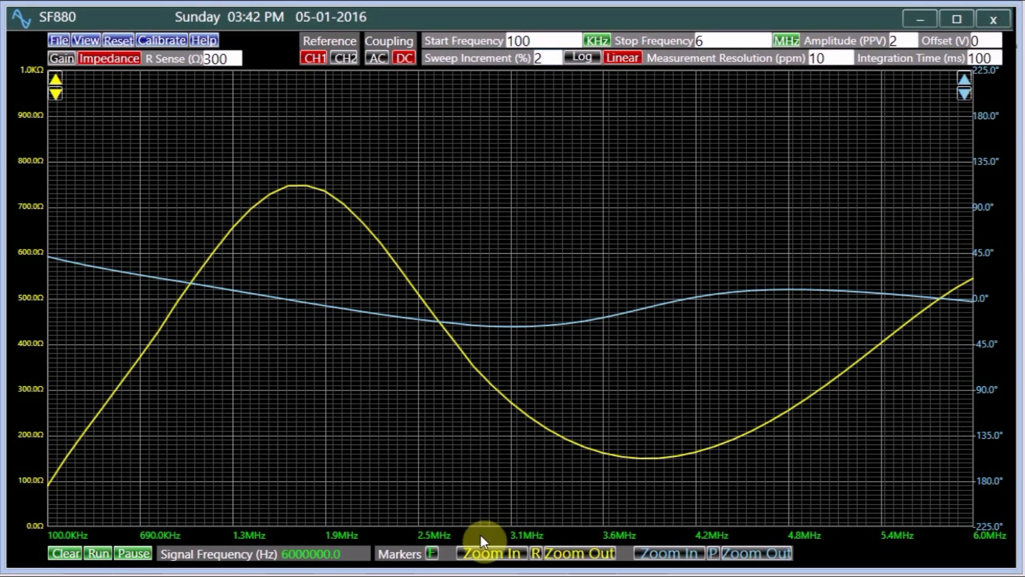
- Zoom the impedance scale to markers placed at 758.62 Ω and 120.69 Ω
left_click(486, 550)
left_click_drag(426, 228, 427, 179)
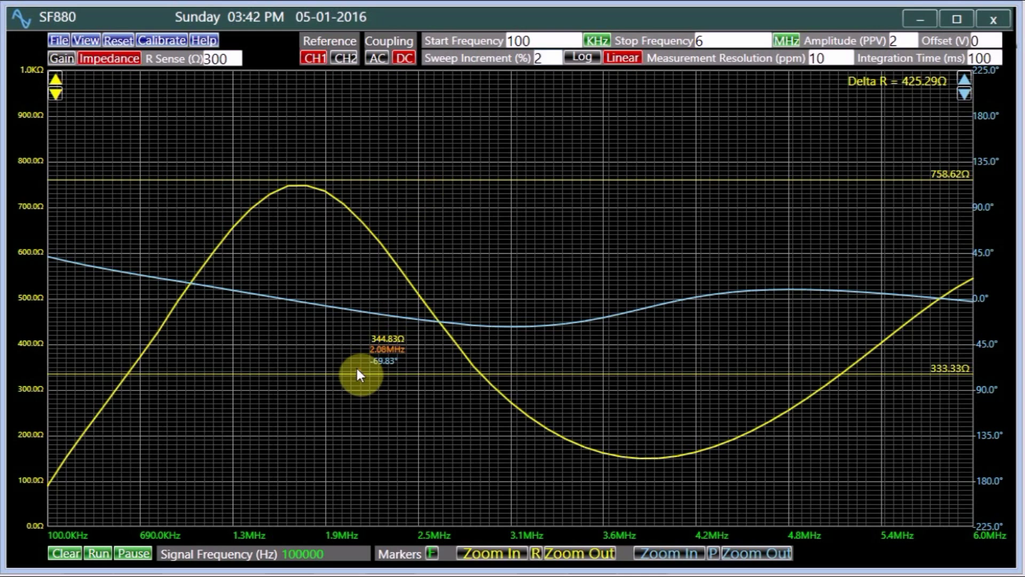
left_click_drag(357, 369, 362, 471)
left_click(482, 554)
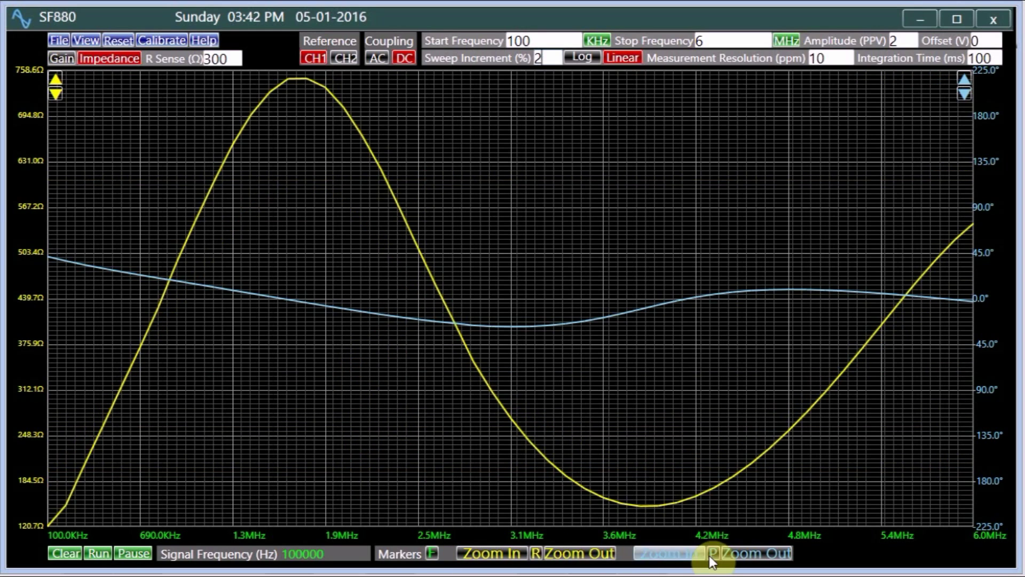
- Zoom the phase scale to markers at 25.60° and -48.10°, then widen one step
left_click(694, 554)
left_click(681, 183)
left_click_drag(681, 183, 668, 269)
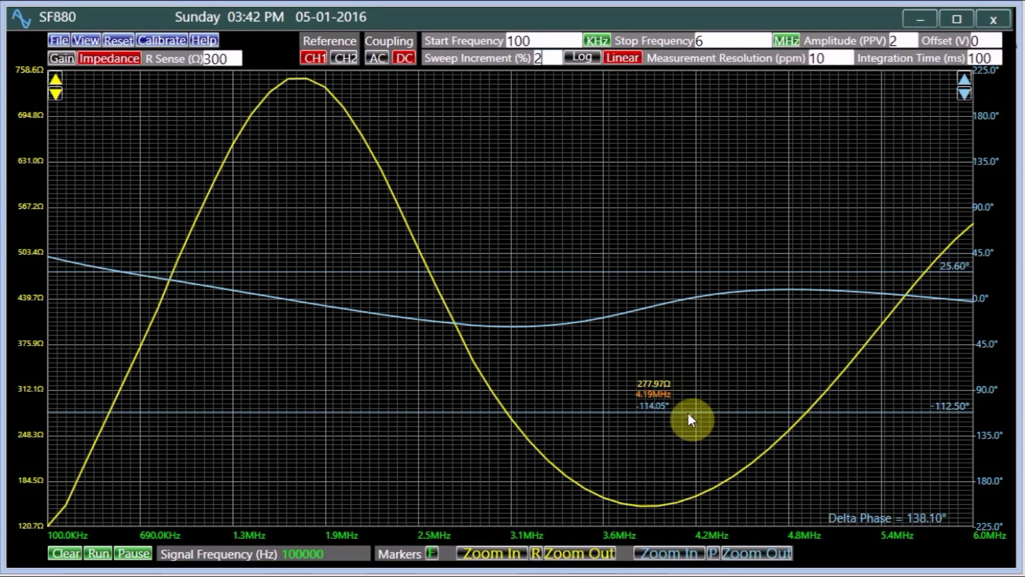
left_click_drag(687, 411, 693, 346)
left_click(670, 550)
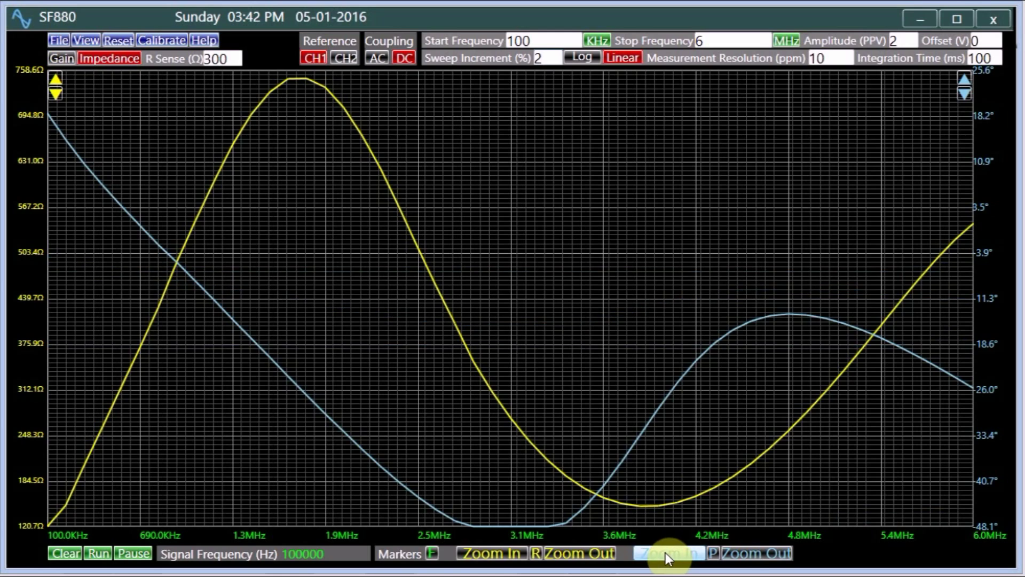
left_click(736, 549)
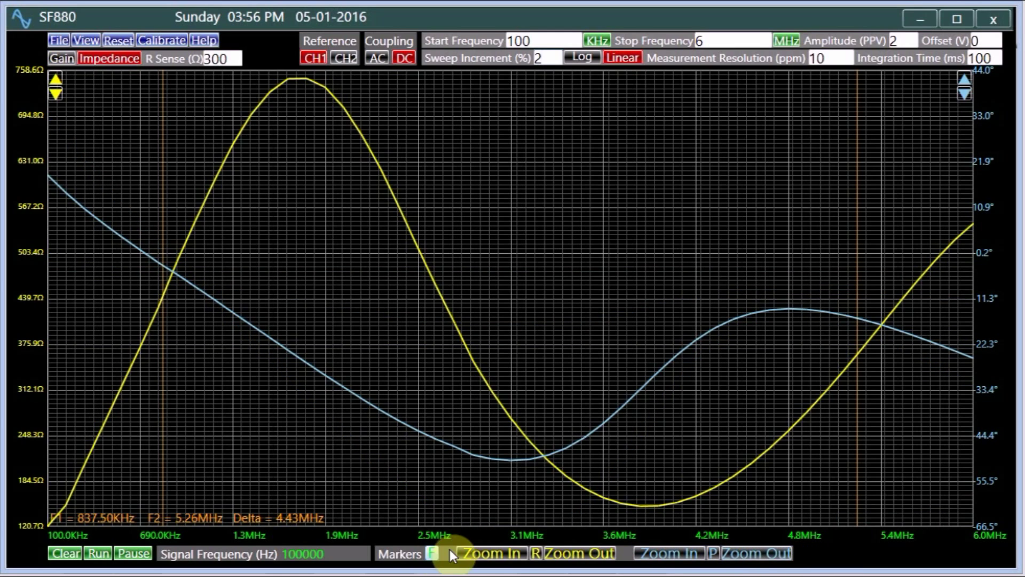
left_click(535, 550)
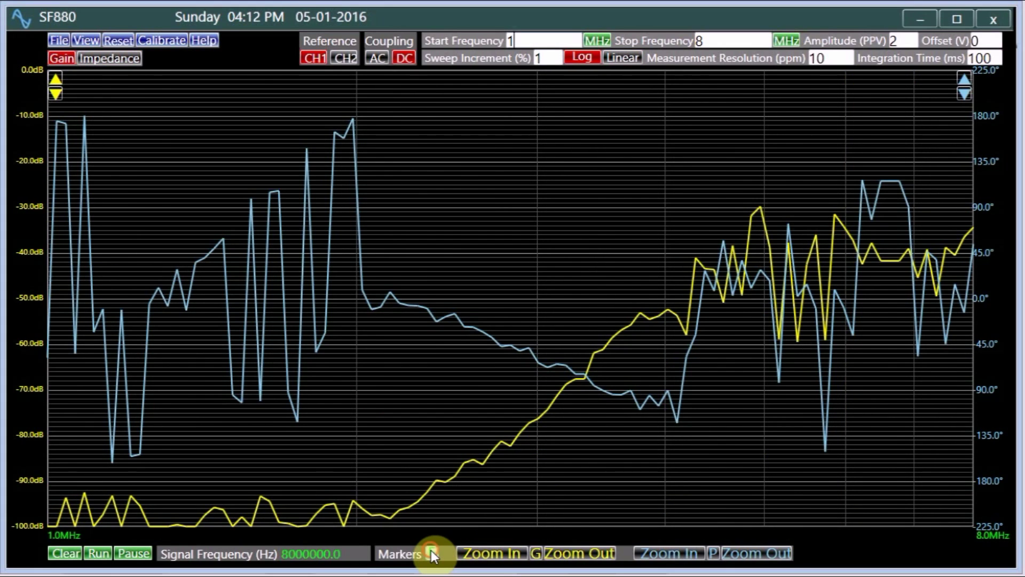
- Enable frequency, gain and phase markers, placing F1 at 3.15 MHz and F2 at 3.78 MHz
left_click(431, 550)
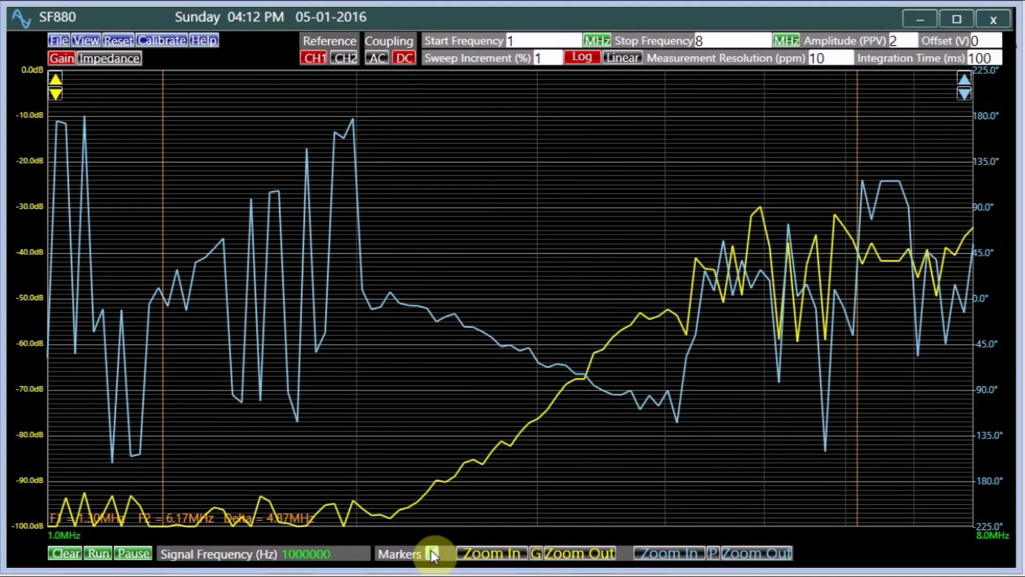
left_click(536, 551)
left_click(713, 553)
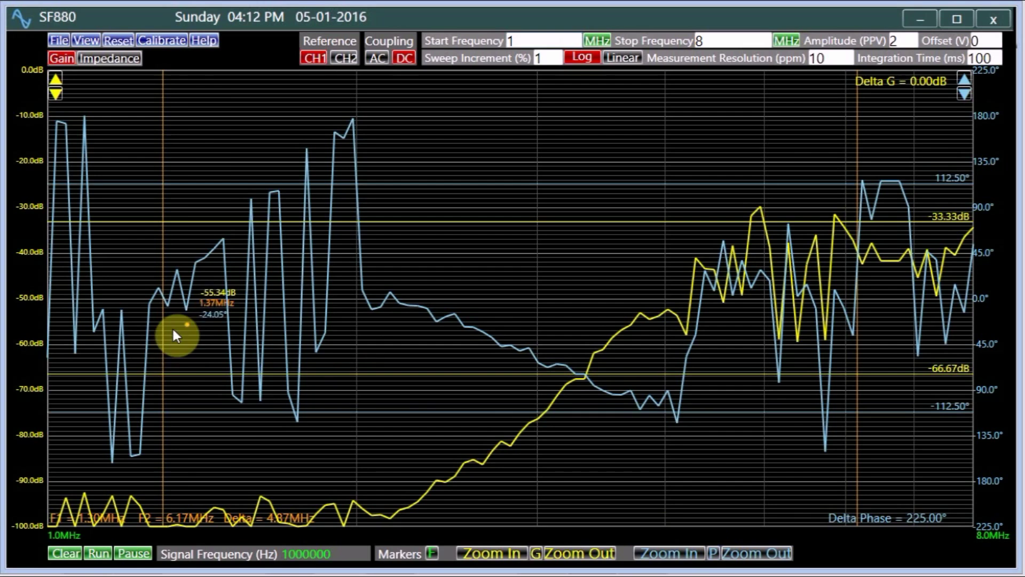
mouse_move(172, 327)
left_mouse_down()
mouse_move(174, 346)
mouse_move(306, 435)
mouse_move(558, 439)
left_mouse_up()
mouse_move(858, 466)
left_mouse_down()
mouse_move(650, 464)
mouse_move(638, 454)
left_mouse_up()
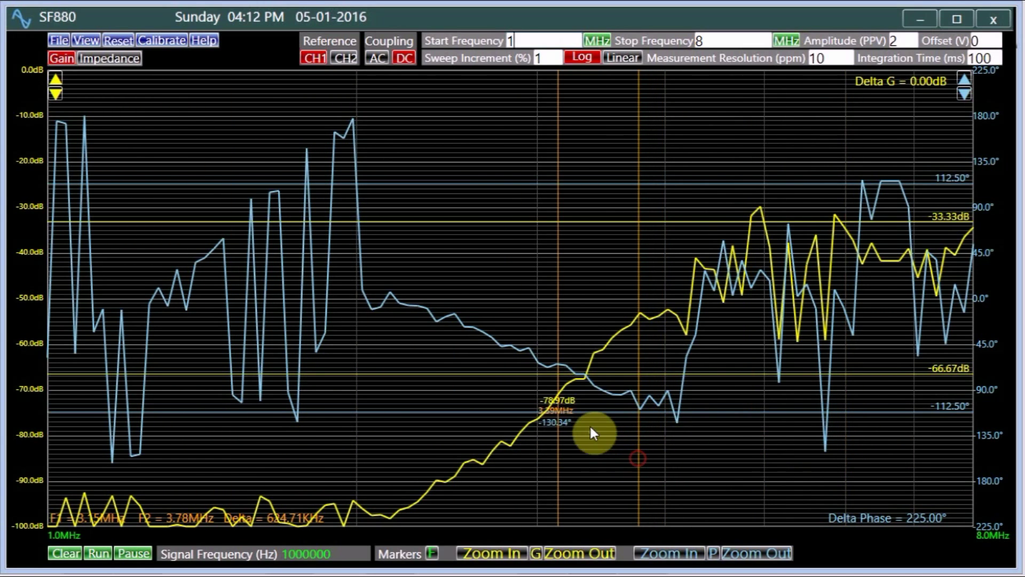
left_click_drag(587, 411, 585, 406)
left_click_drag(569, 184, 572, 332)
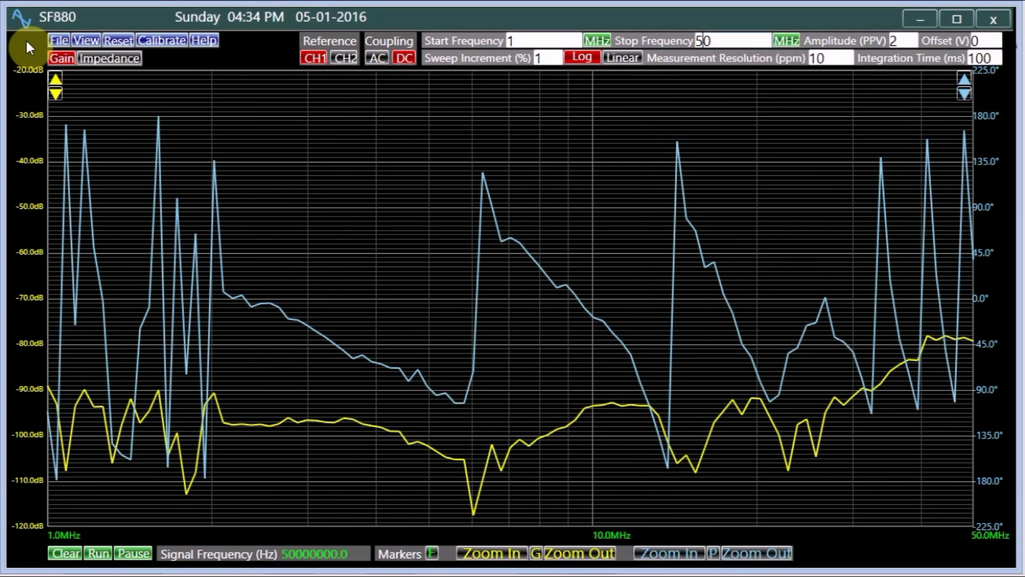
- Save the current sweep as a reference, recall it as an overlay, then remove the reference traces
left_click(59, 41)
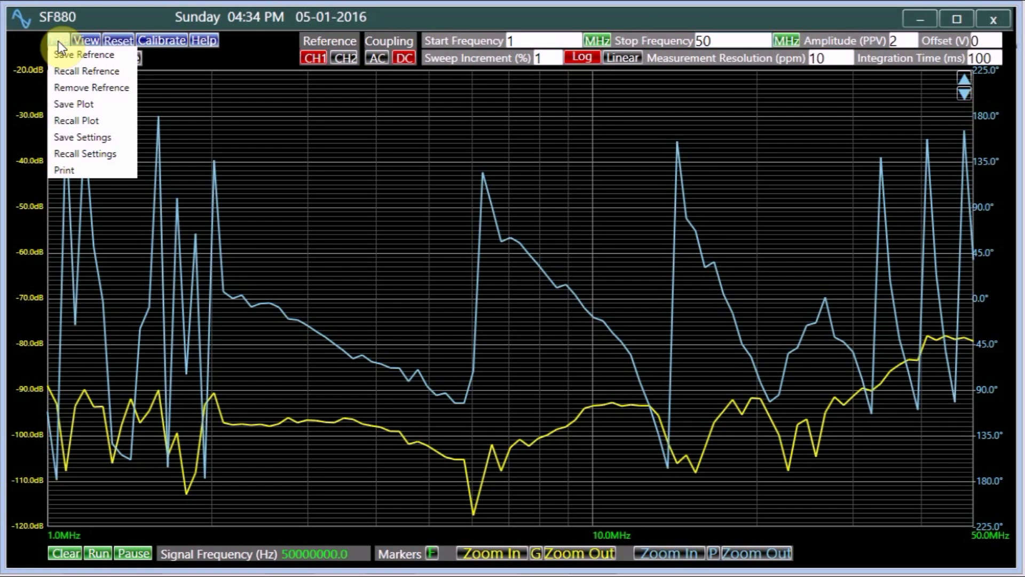
left_click(63, 55)
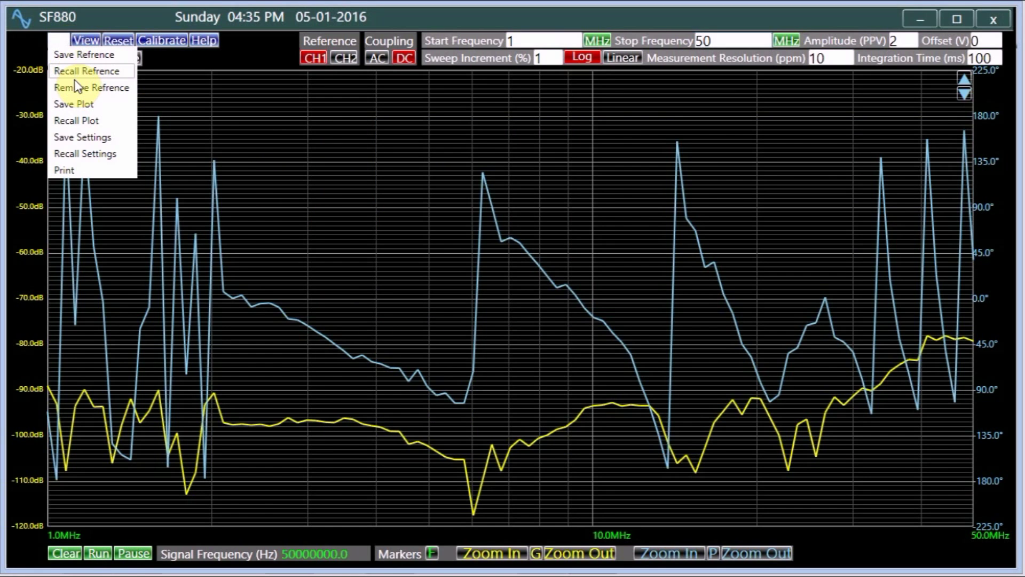
left_click(78, 74)
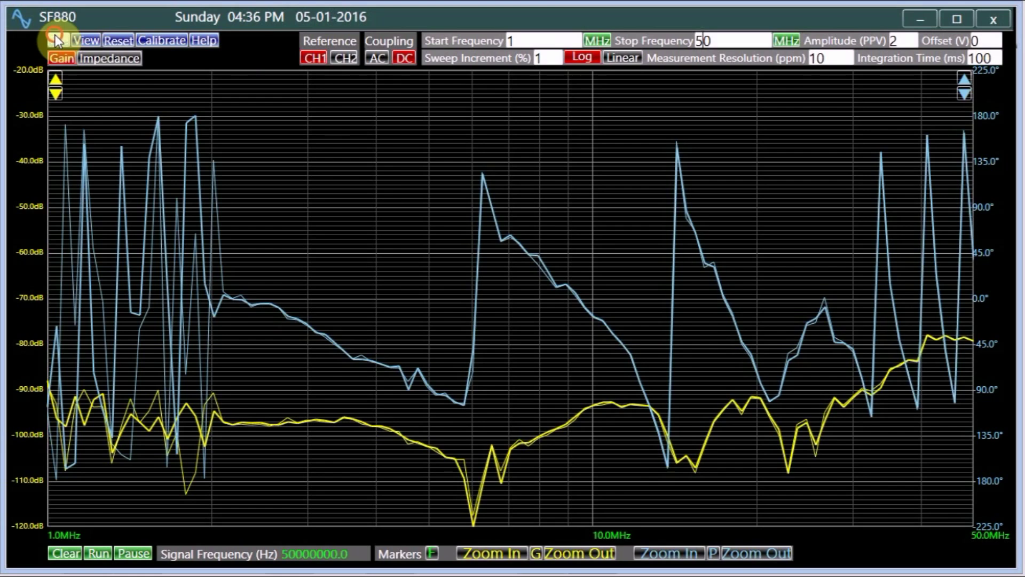
left_click(55, 36)
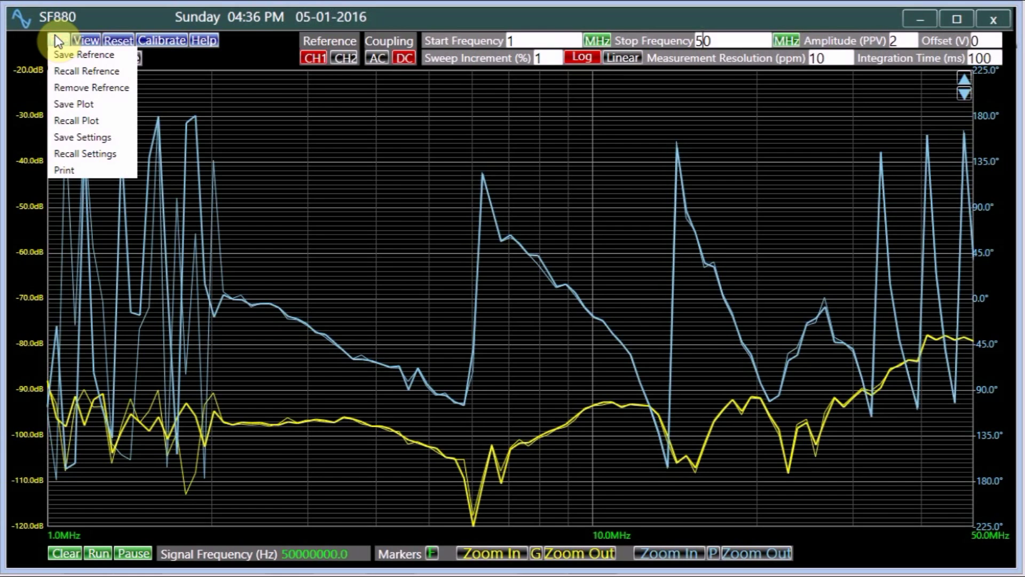
left_click(72, 88)
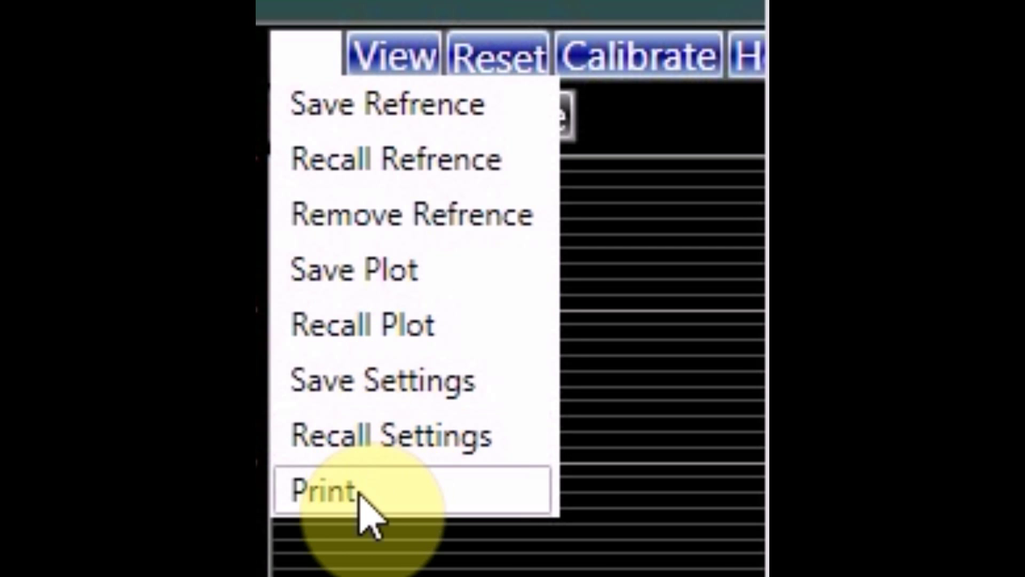
- Hide and restore the Gain, Phase and Noise Phase traces in turn
left_click(394, 55)
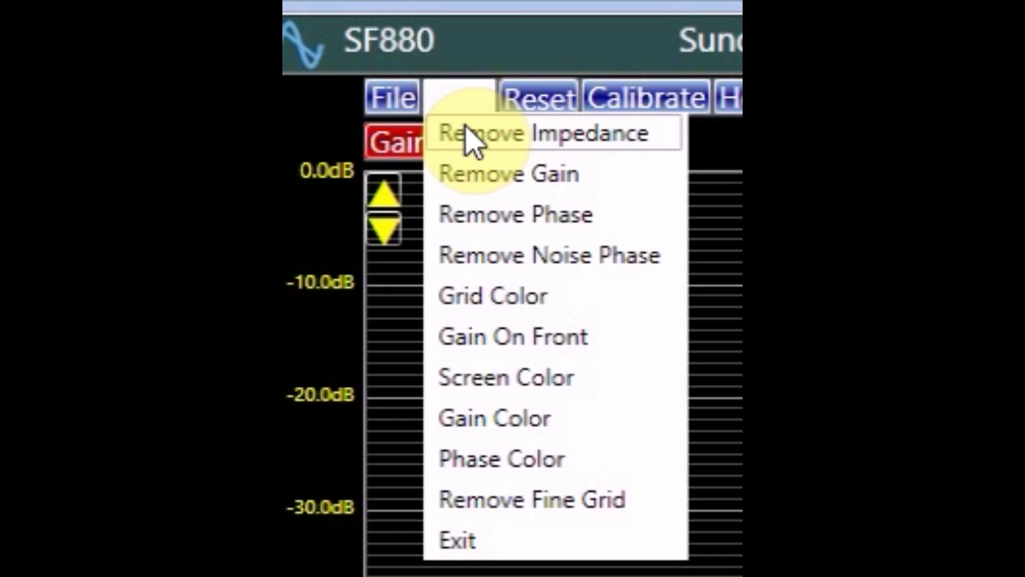
left_click(475, 184)
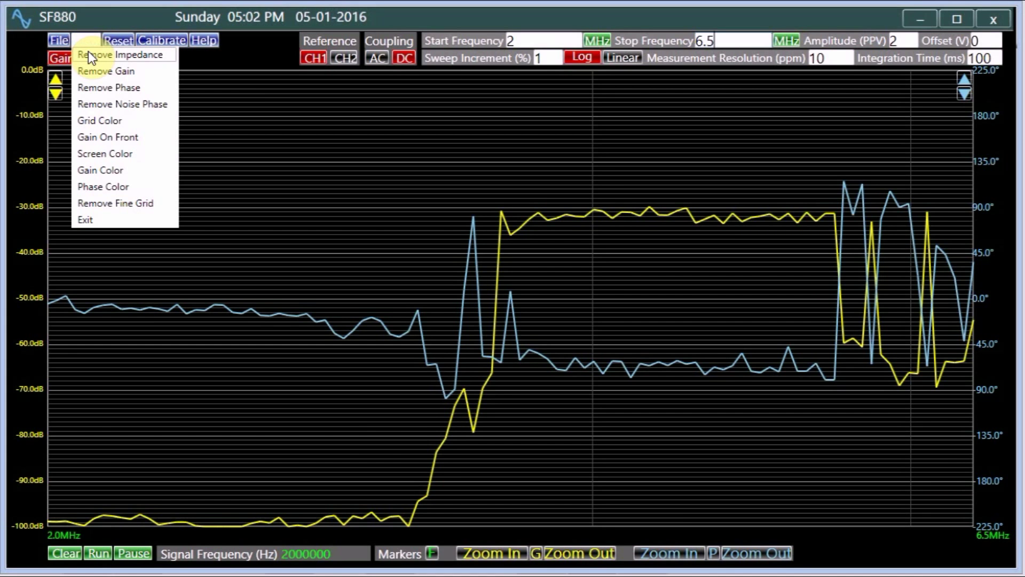
left_click(91, 74)
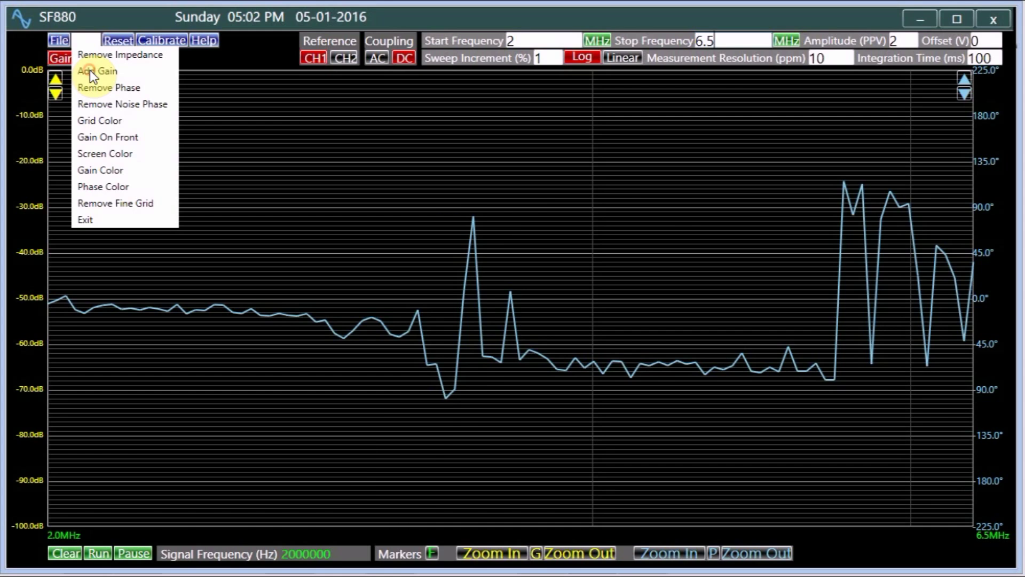
left_click(89, 69)
left_click(94, 88)
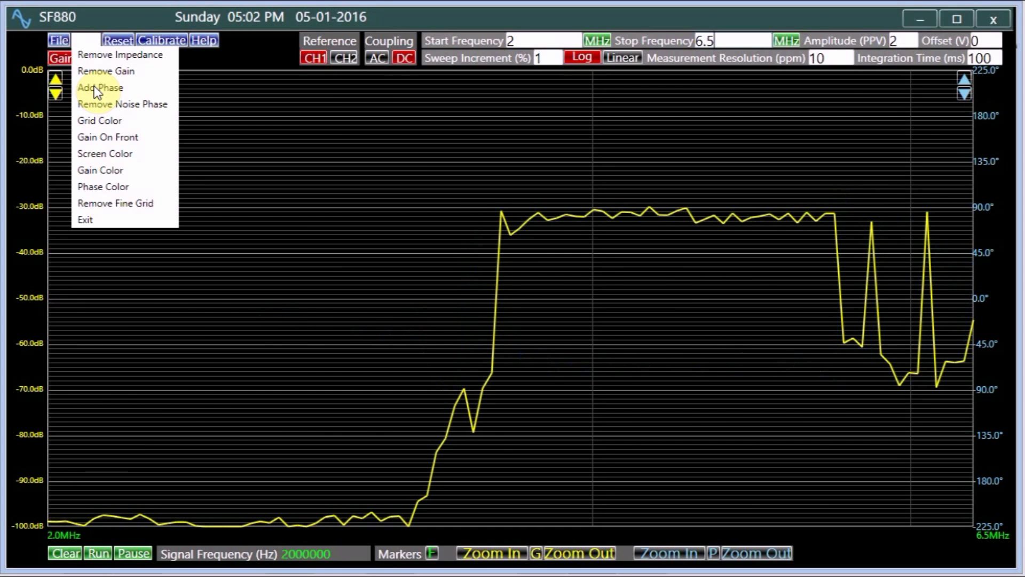
left_click(96, 89)
left_click(104, 105)
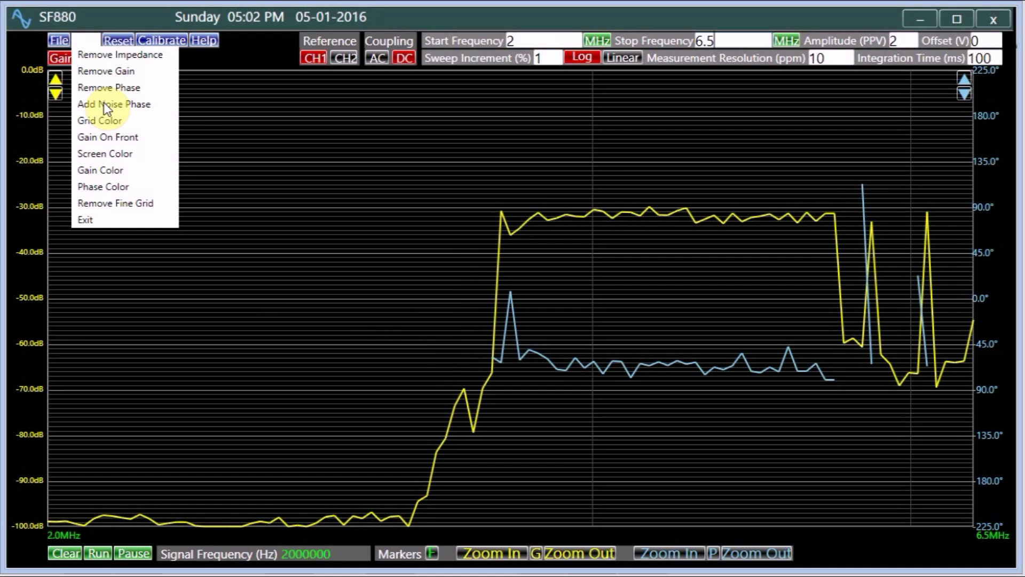
left_click(107, 106)
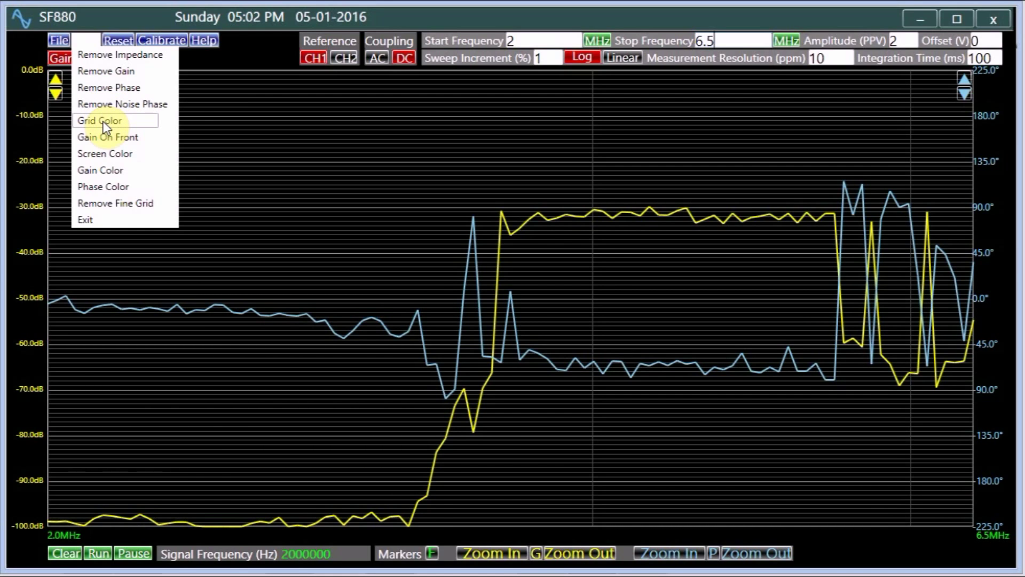
- Set the grid colour to red and toggle Gain On Front off and back on
left_click(103, 121)
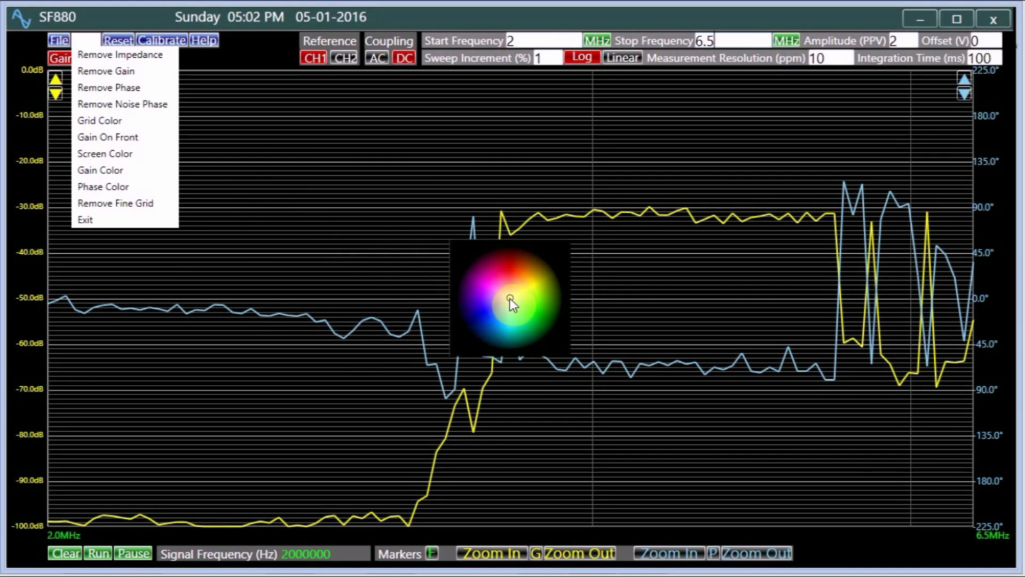
left_click_drag(510, 298, 511, 271)
left_click(509, 274)
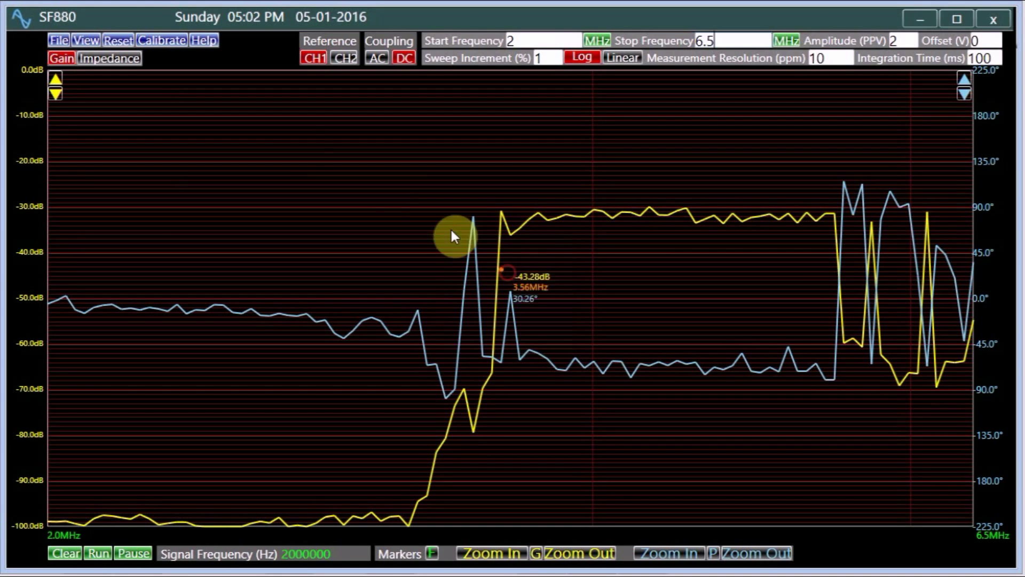
left_click(85, 40)
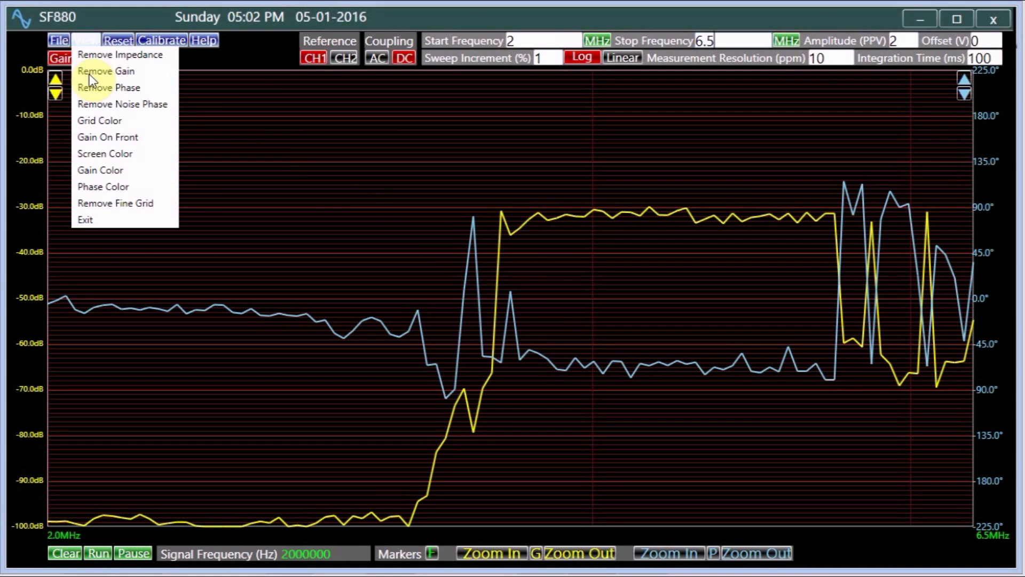
left_click(97, 138)
left_click(97, 138)
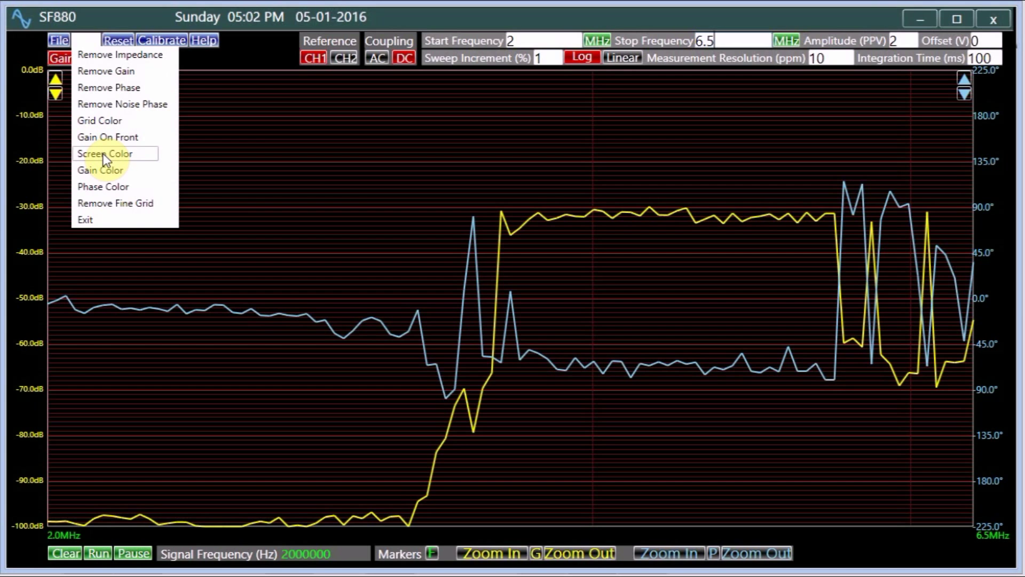
- Make the plot background dark green and remove the fine grid
left_click(105, 153)
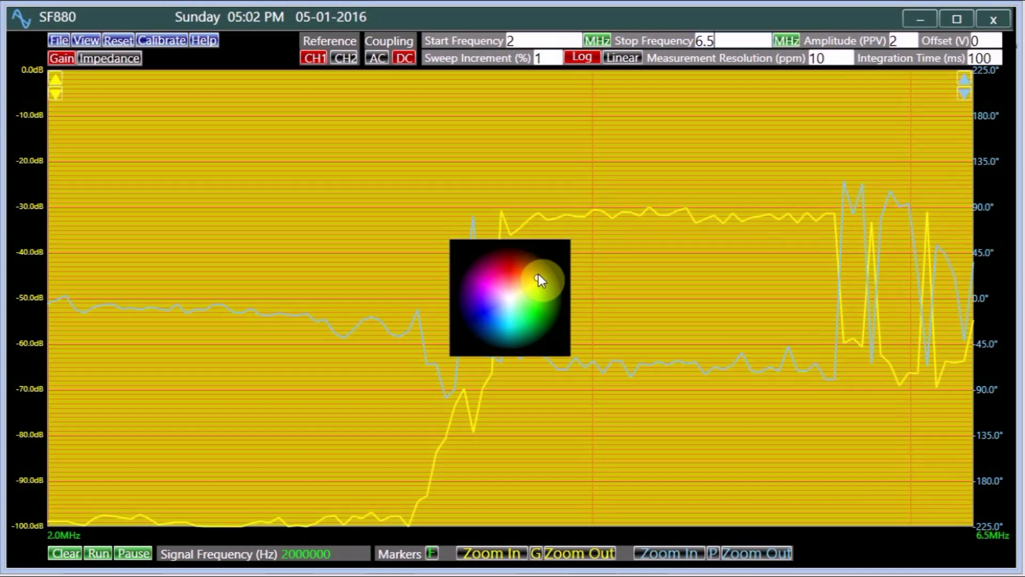
left_click(538, 274)
left_click(86, 40)
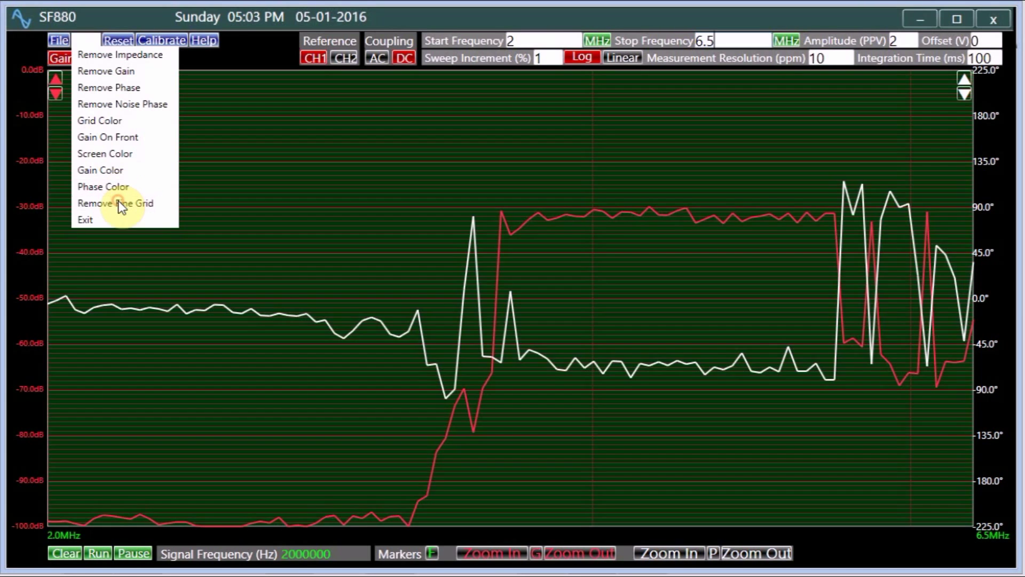
left_click(112, 203)
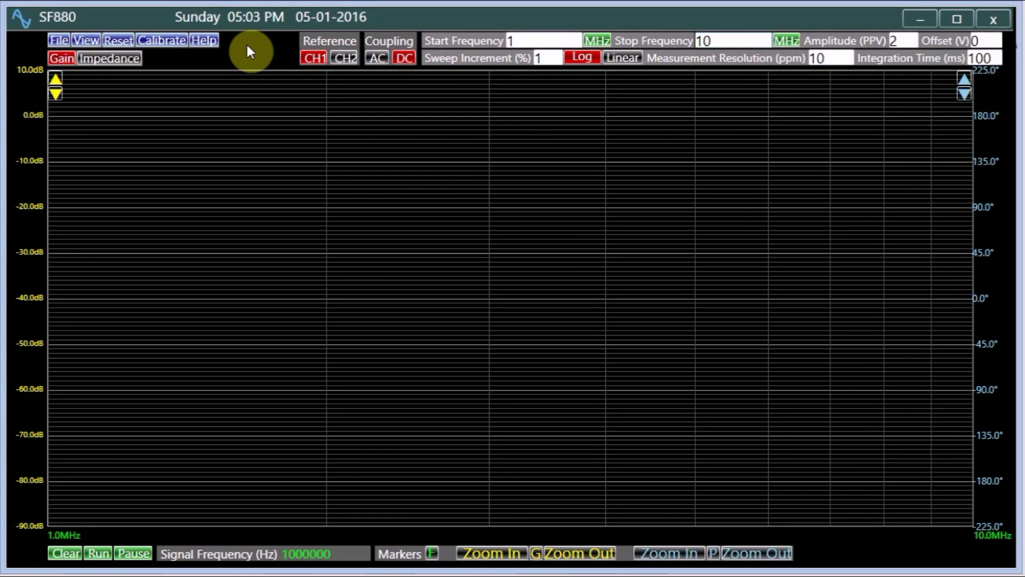
- Start the SF880 device self-calibration with Calibrate
left_click(165, 40)
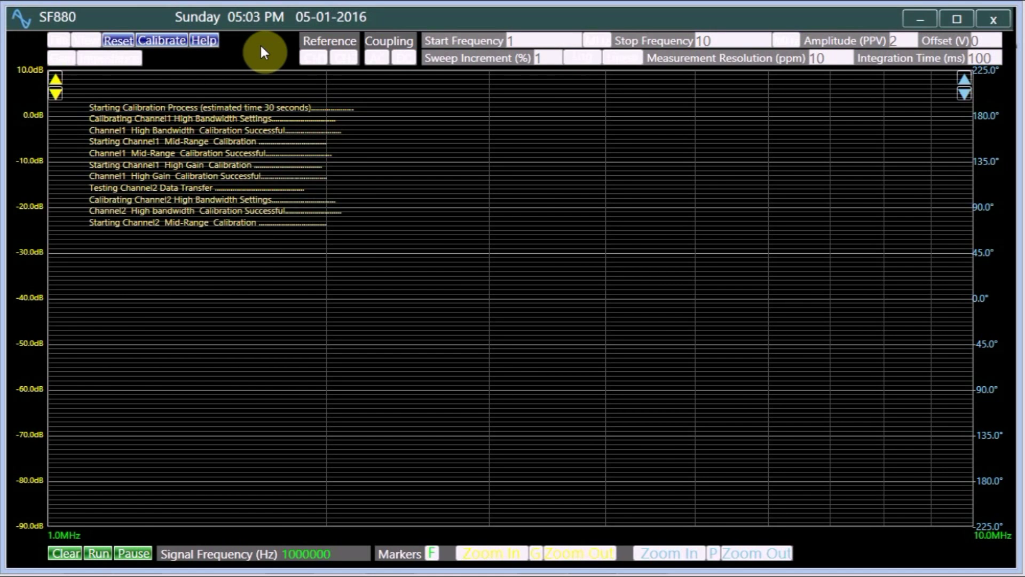